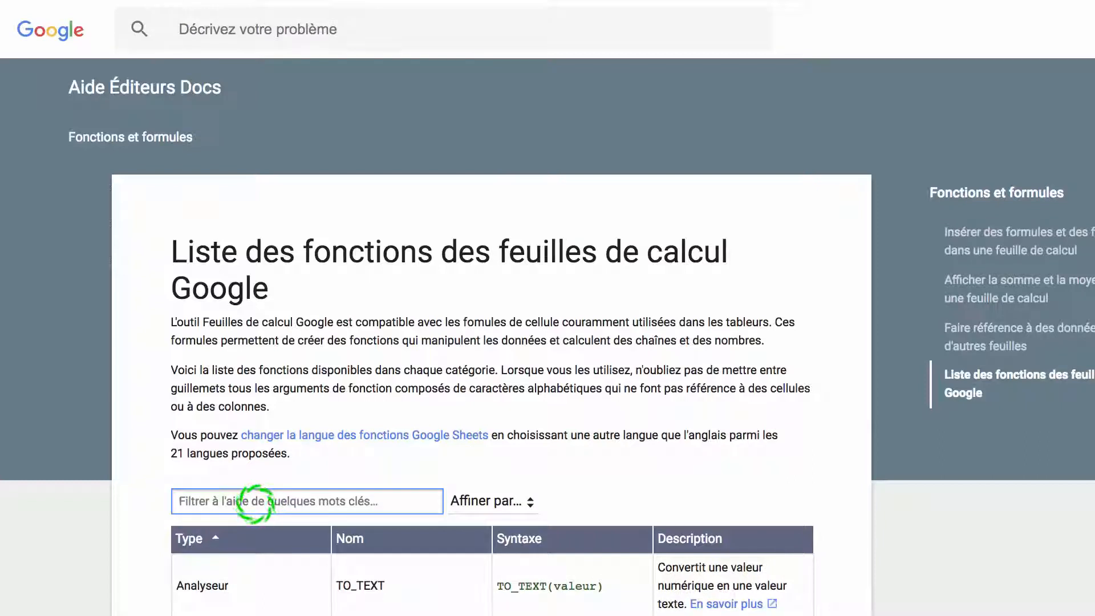
# Step: Filter the Google Sheets function list by "filter" and open the detailed help article for the FILTER function
pyautogui.write('filter')
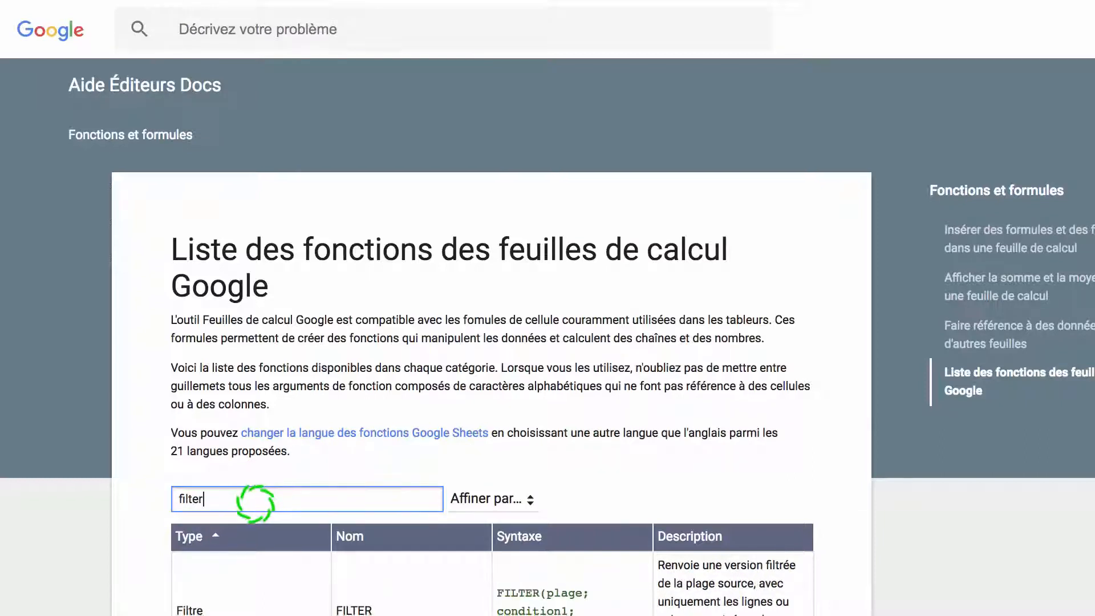
pyautogui.scroll(-2, 255, 500)
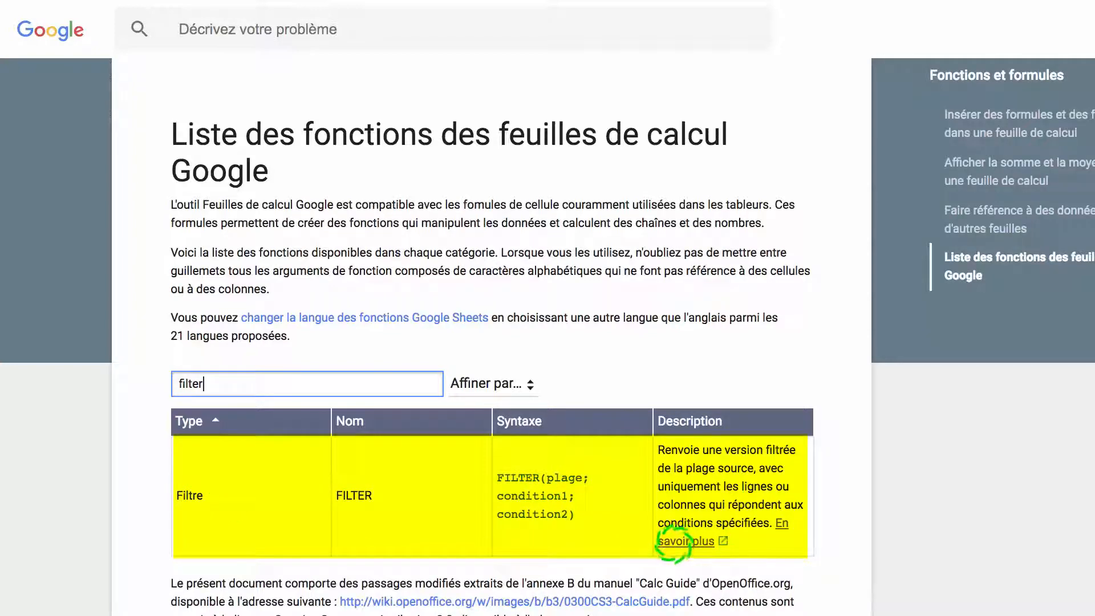
pyautogui.click(673, 542)
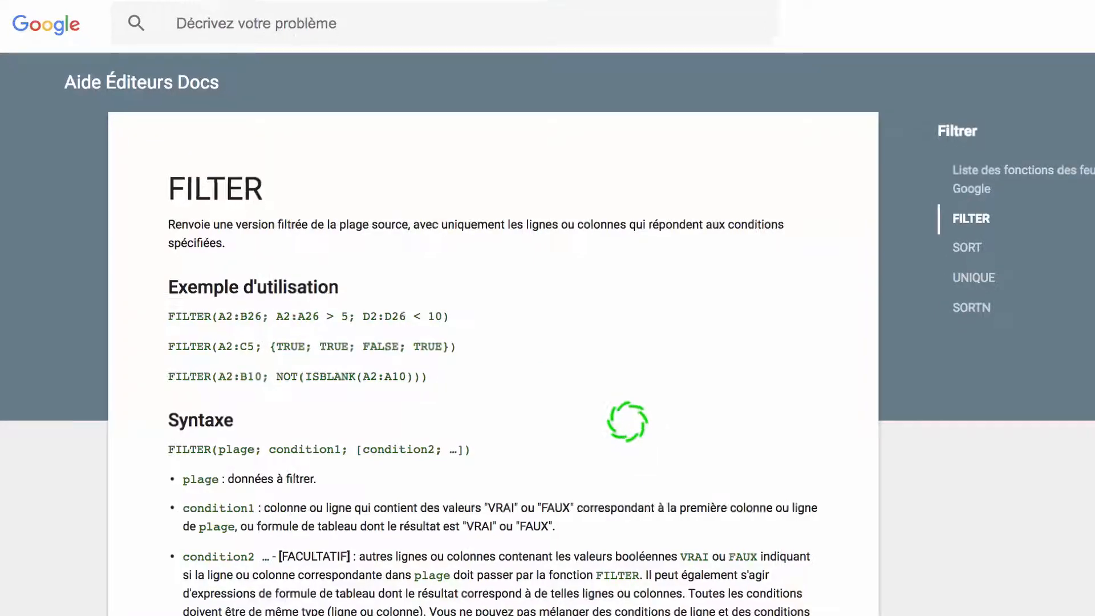
pyautogui.scroll(-1, 733, 412)
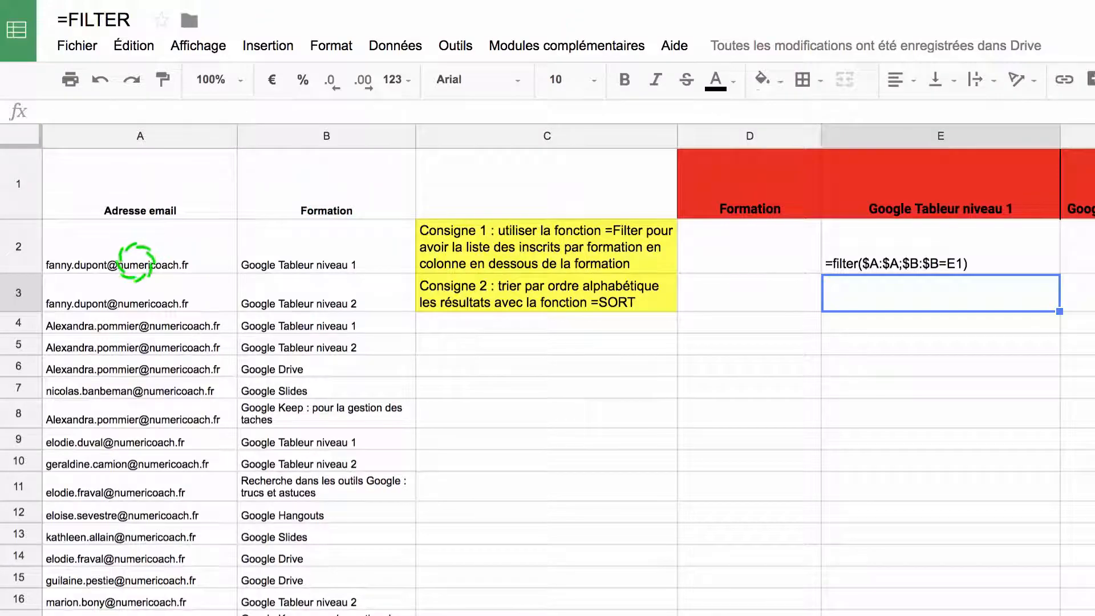
# Step: Examine the registrations in columns A and B, the training headers in row 1 and the FILTER formula text in E2
pyautogui.click(142, 261)
pyautogui.scroll(-3, 211, 436)
pyautogui.scroll(-20, 209, 452)
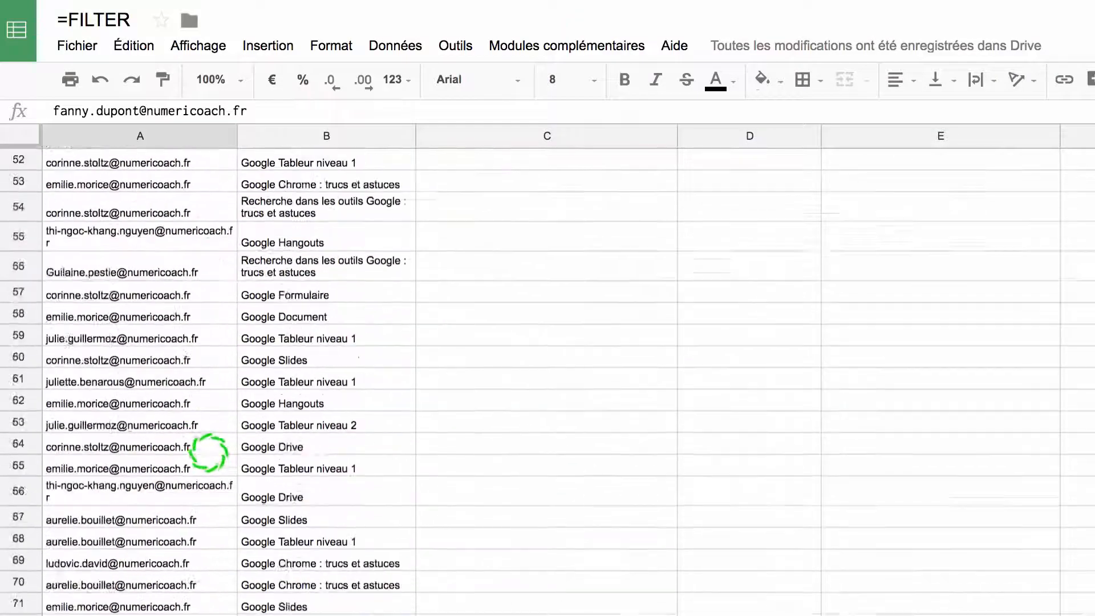
pyautogui.scroll(-6, 209, 452)
pyautogui.scroll(20, 209, 452)
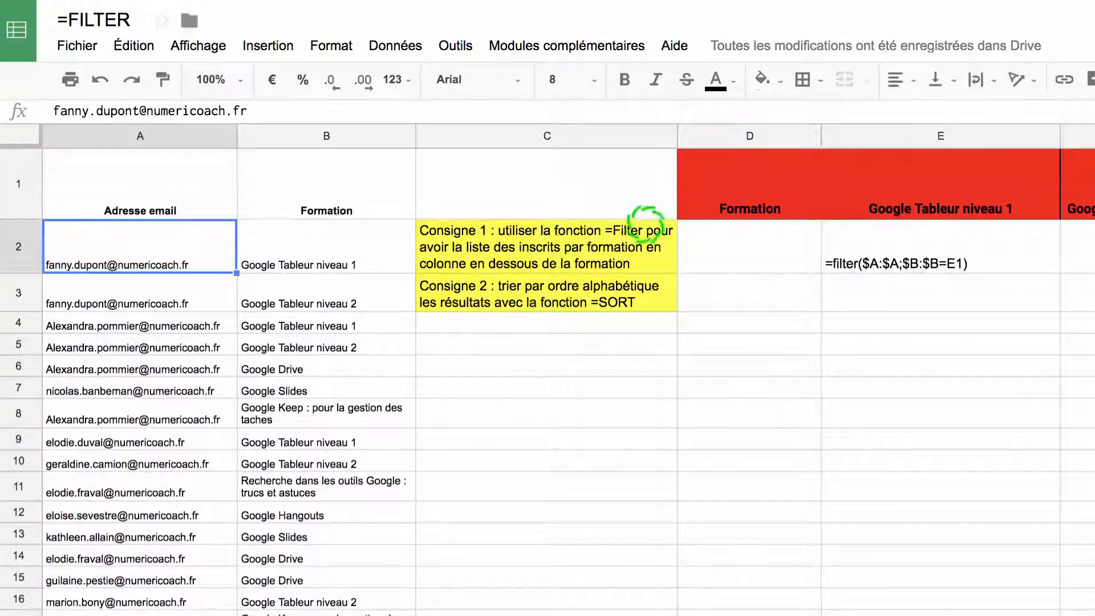
pyautogui.hscroll(3, 909, 183)
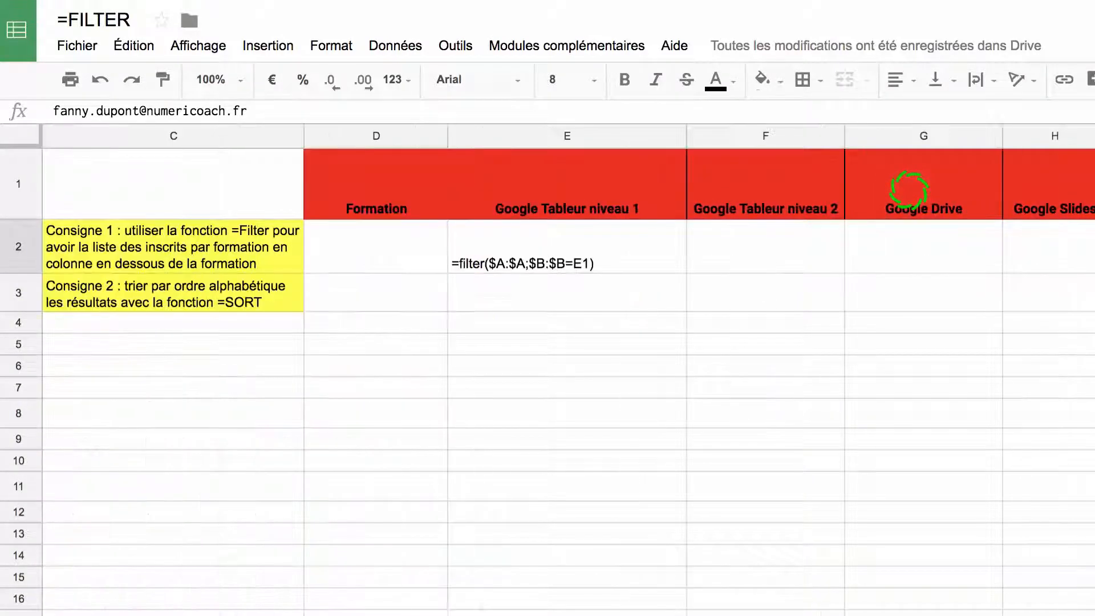
pyautogui.hscroll(-3, 909, 190)
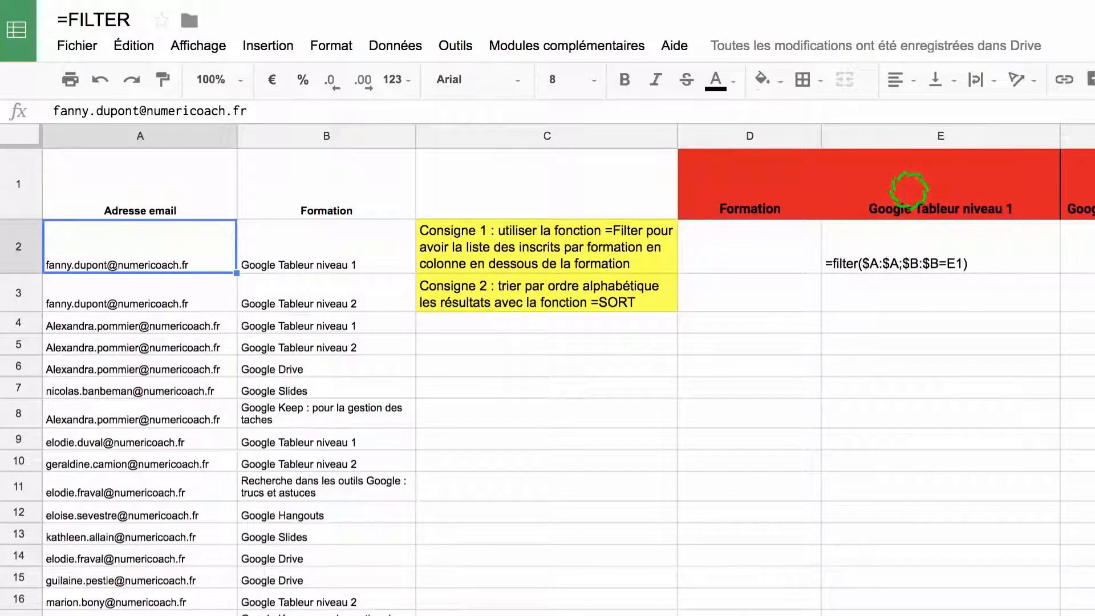
pyautogui.click(881, 246)
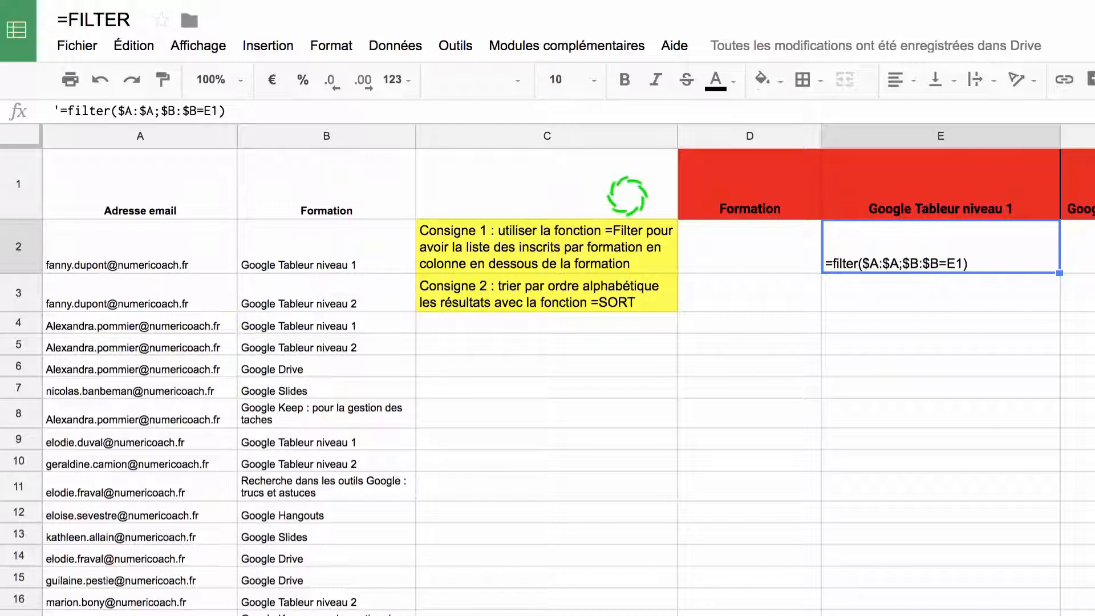
pyautogui.click(928, 207)
pyautogui.click(371, 247)
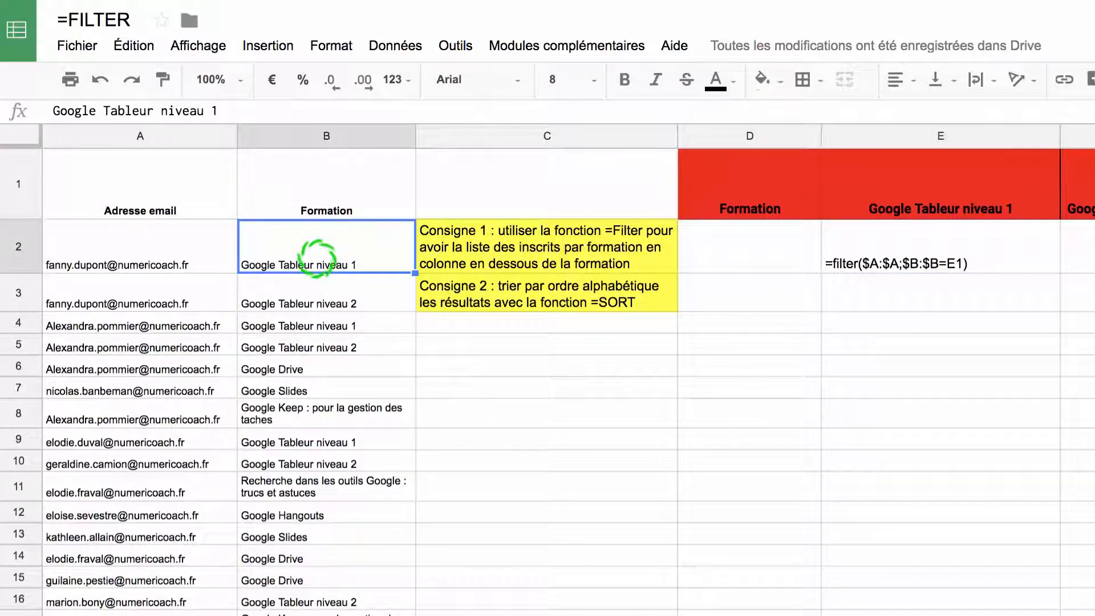
pyautogui.click(161, 249)
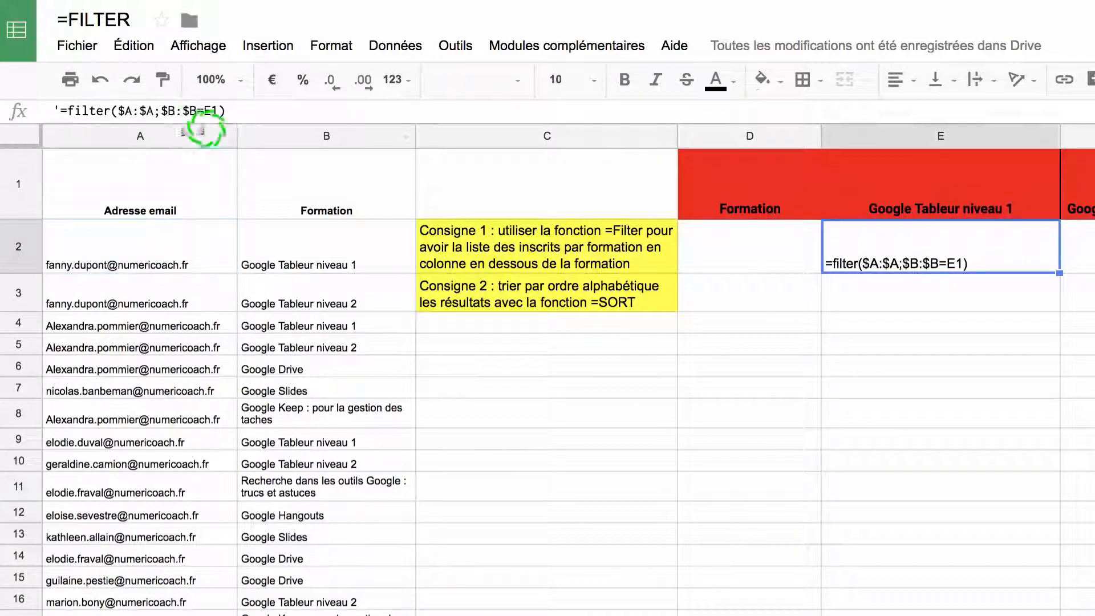
# Step: Remove the leading apostrophe in E2 so that it runs the formula =filter($A:$A;$B:$B=E1)
pyautogui.click(54, 110)
pyautogui.write("'")
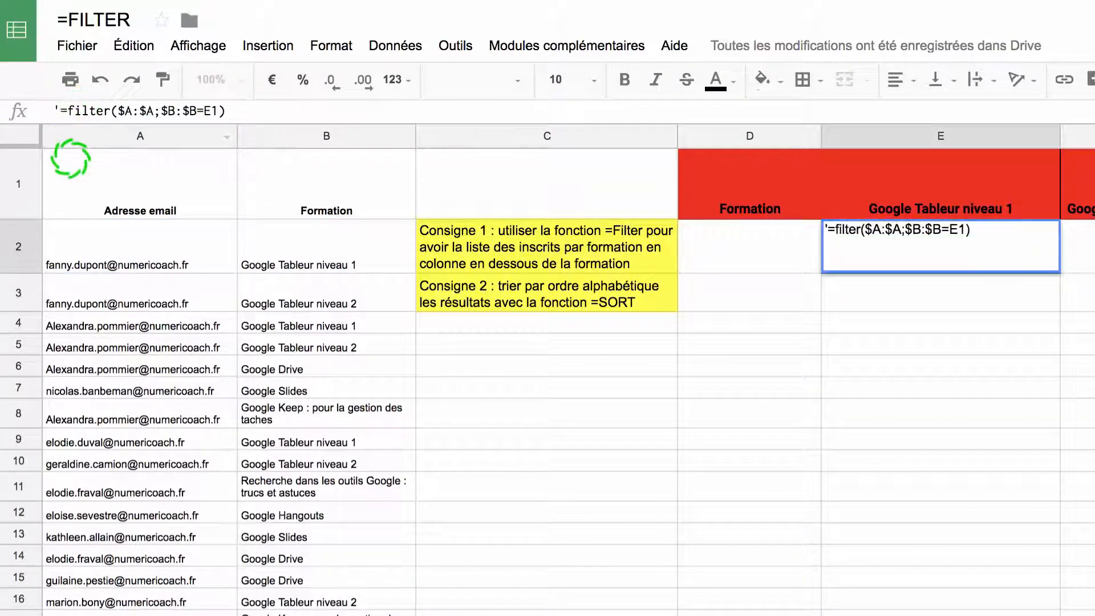
pyautogui.press('BackSpace')
pyautogui.press('Return')
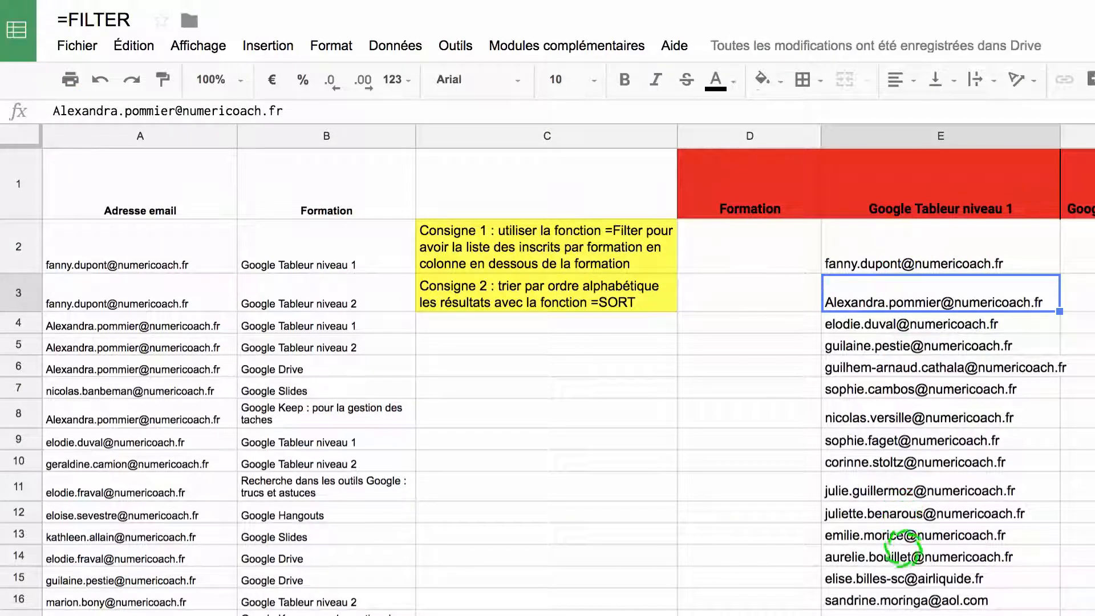
# Step: Fill the FILTER formula from E2 across row 2 into the neighbouring training columns F and G
pyautogui.click(857, 263)
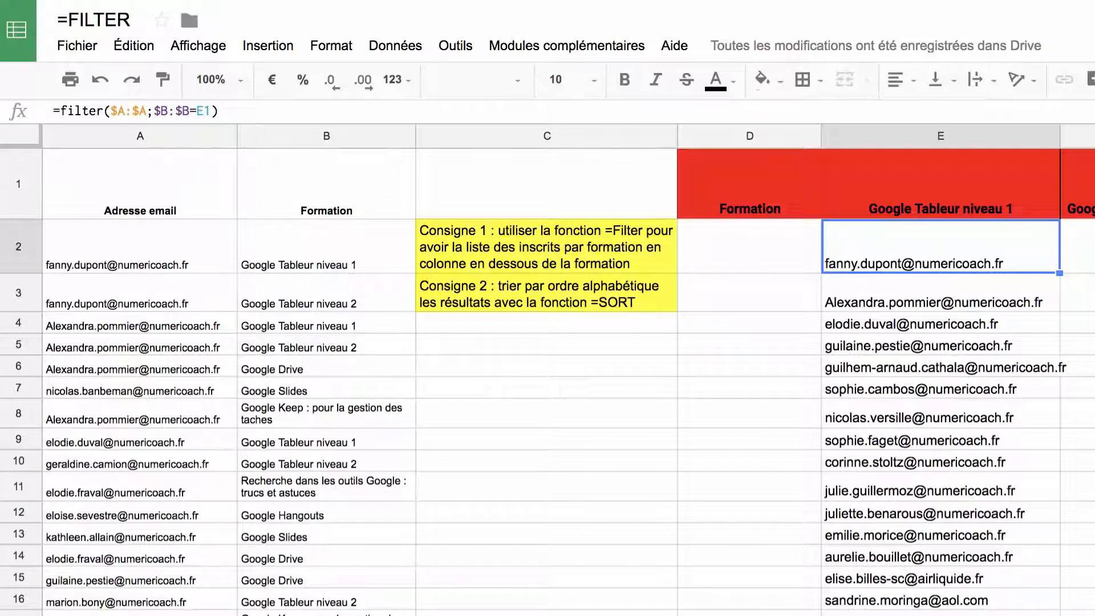
pyautogui.hscroll(3, 547, 371)
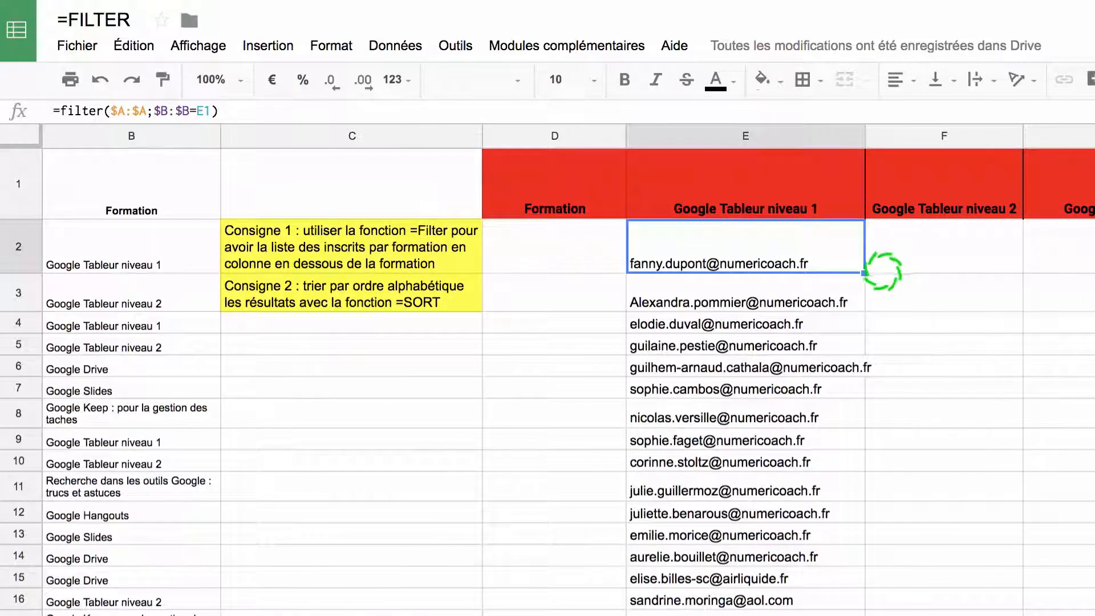
pyautogui.moveTo(865, 272); pyautogui.dragTo(1089, 265)
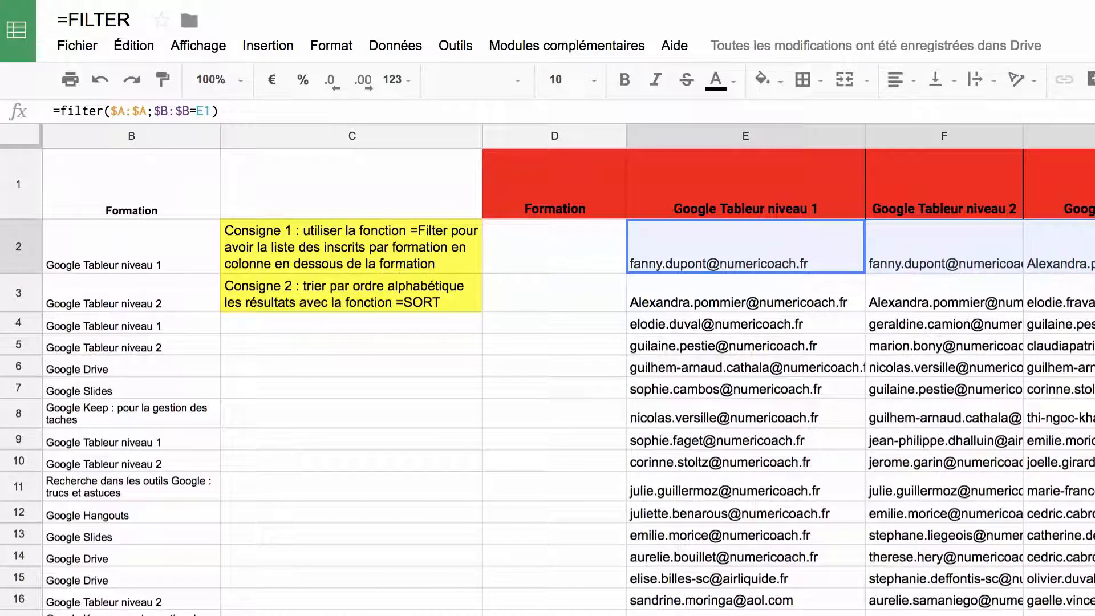
pyautogui.click(944, 256)
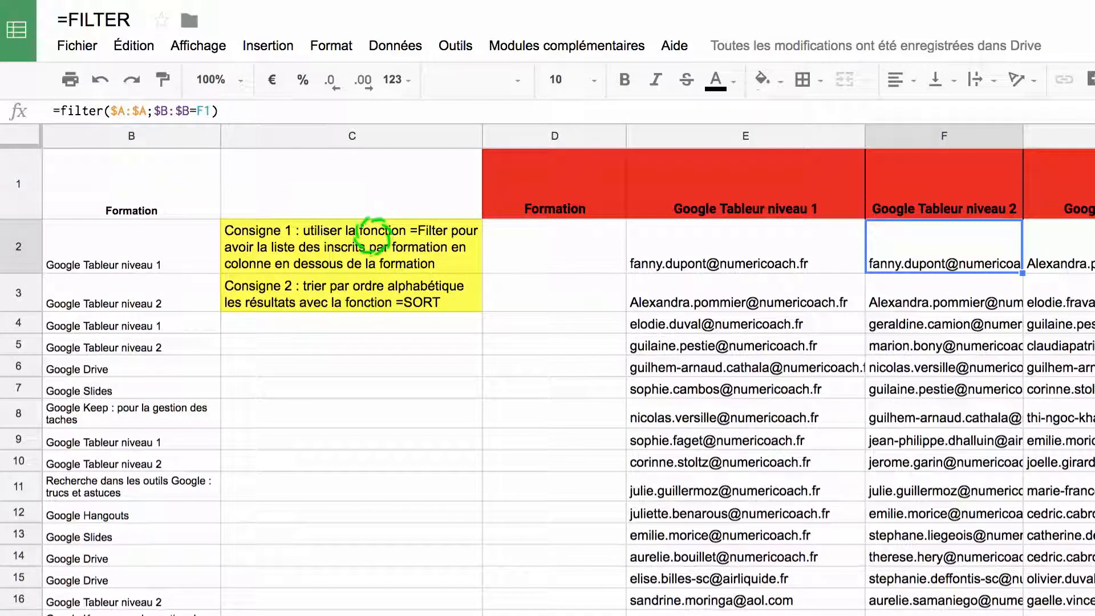
# Step: Wrap the formula in E2 with SORT so that it reads =sort(filter($A:$A;$B:$B=E1))
pyautogui.click(686, 260)
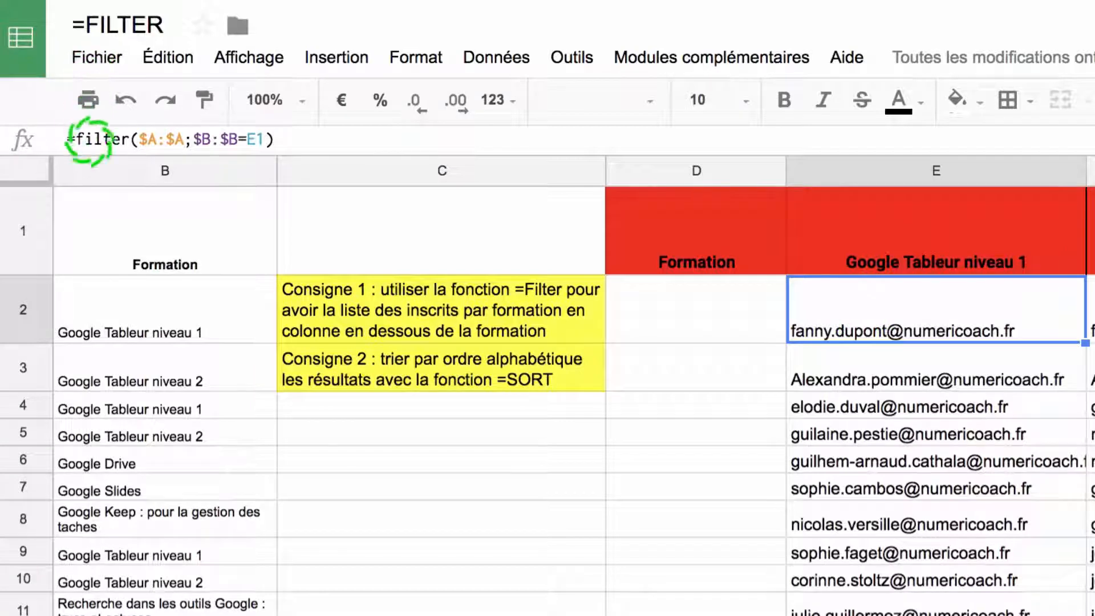
pyautogui.click(73, 139)
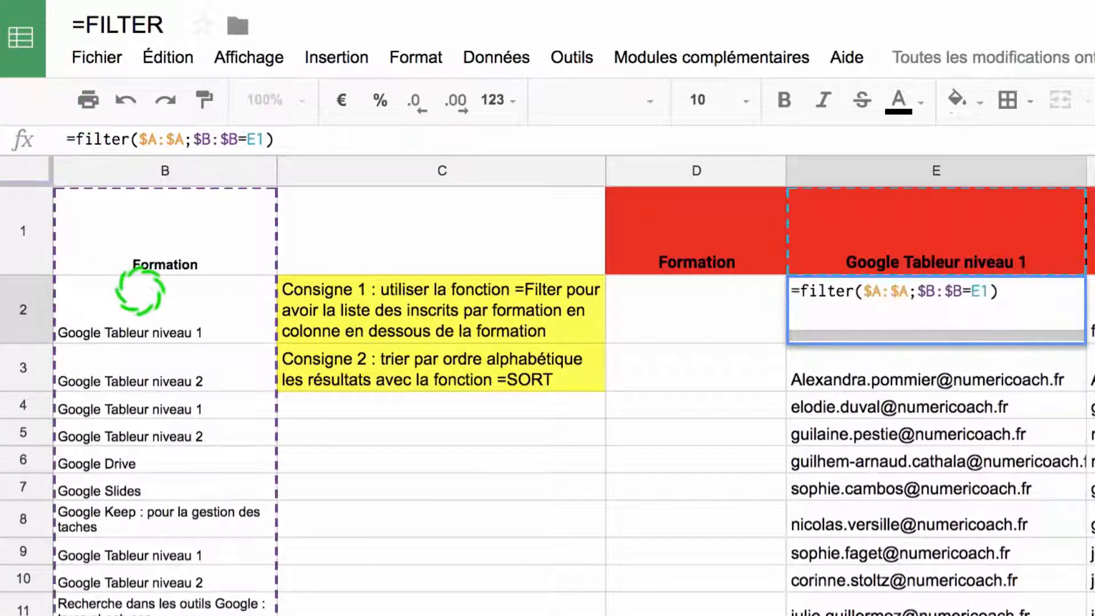
pyautogui.write('sort(')
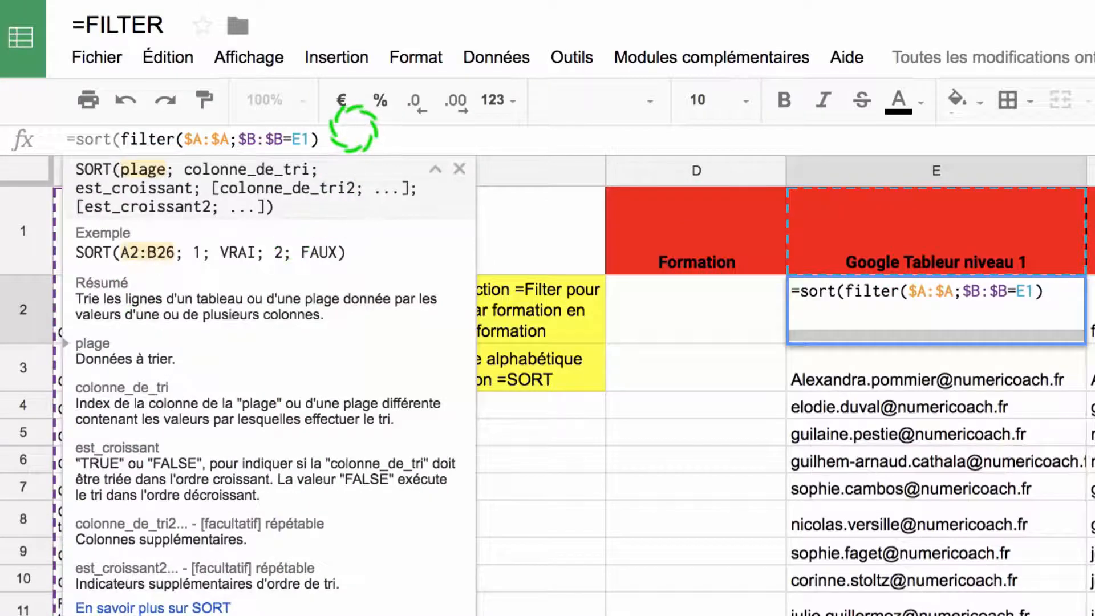
pyautogui.click(358, 144)
pyautogui.write(')')
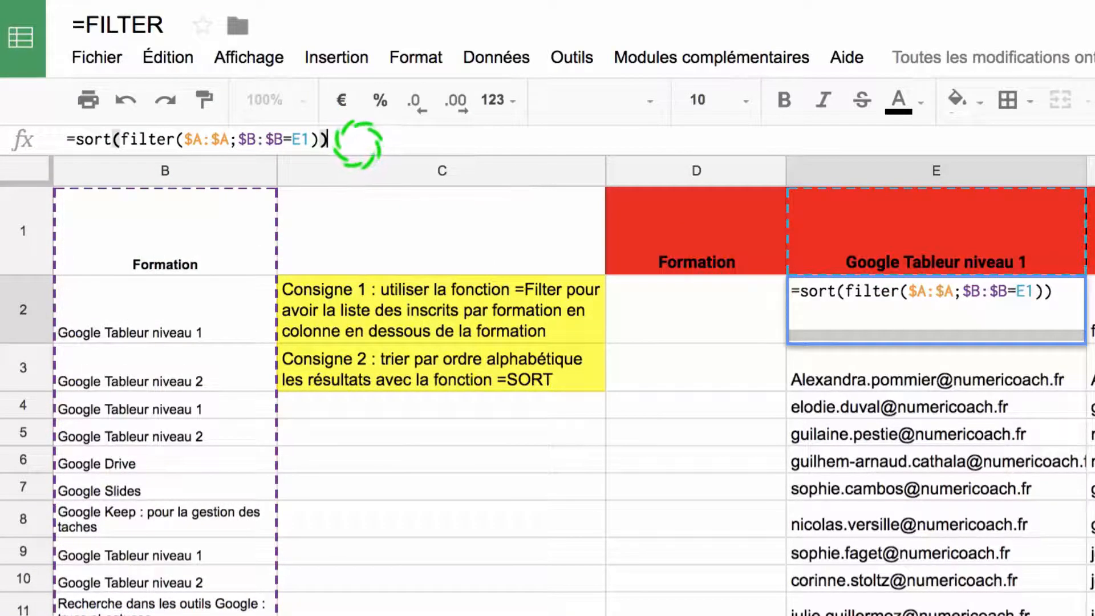
pyautogui.press('Return')
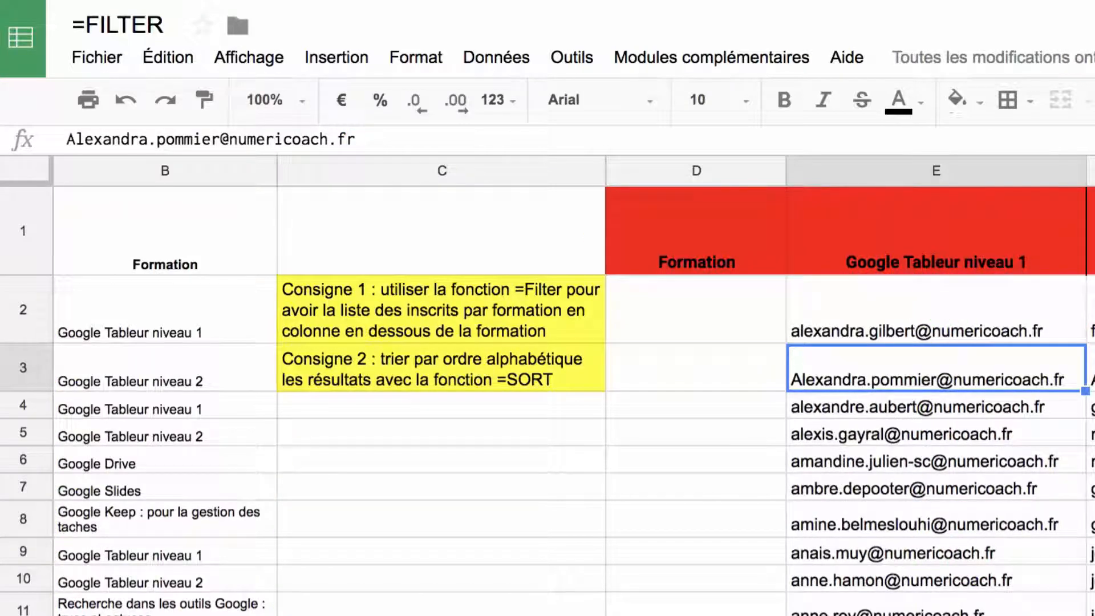
# Step: Wrap the formula in E2 with UNIQUE so that it reads =unique(sort(filter($A:$A;$B:$B=E1)))
pyautogui.click(837, 308)
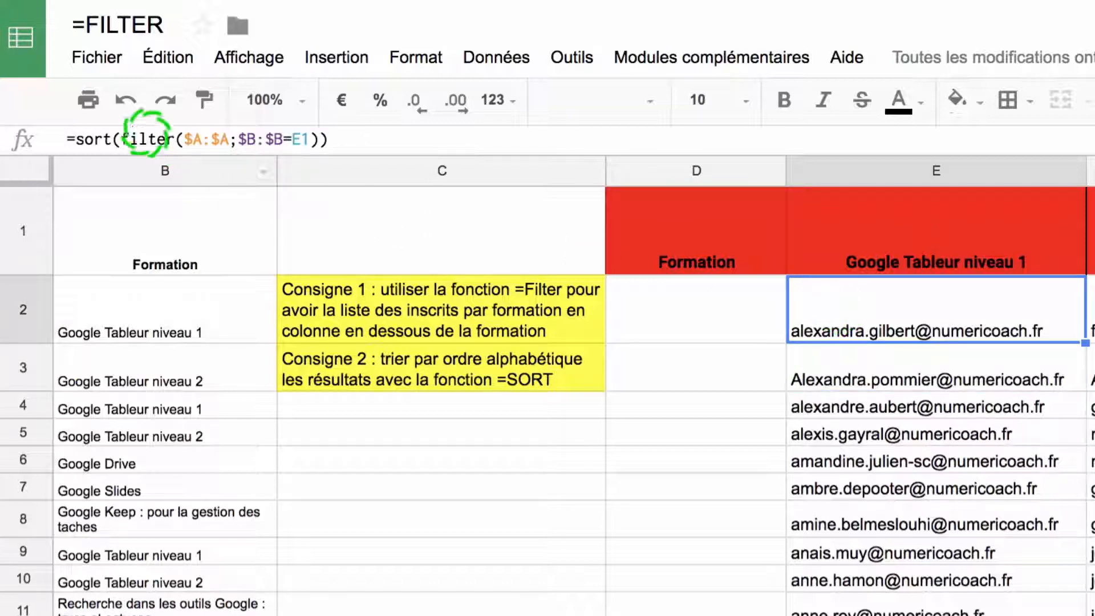
pyautogui.click(75, 138)
pyautogui.write('u')
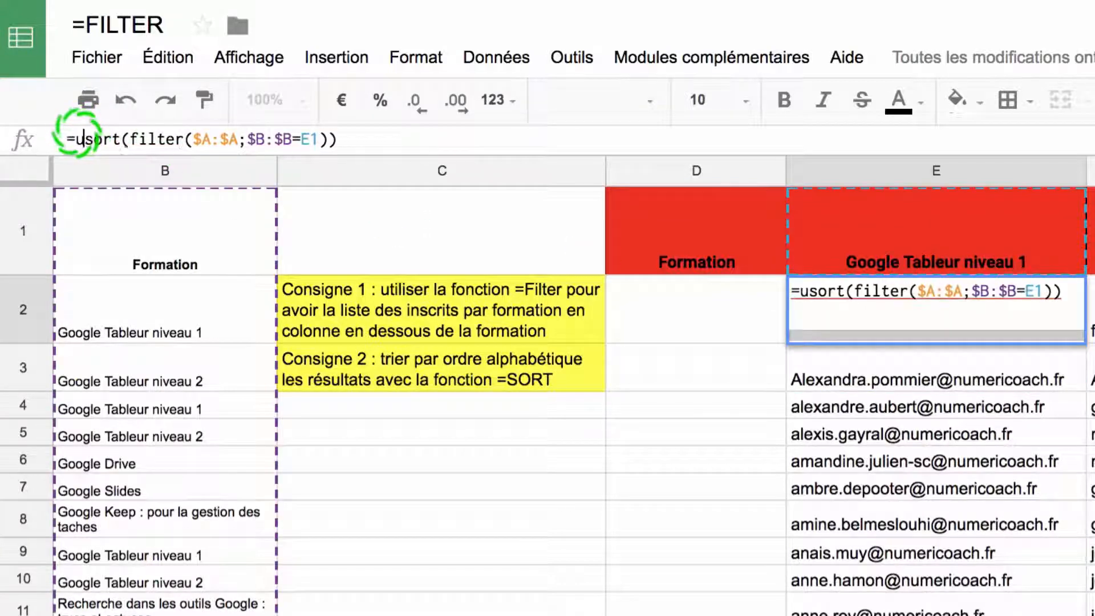
pyautogui.write('nique(')
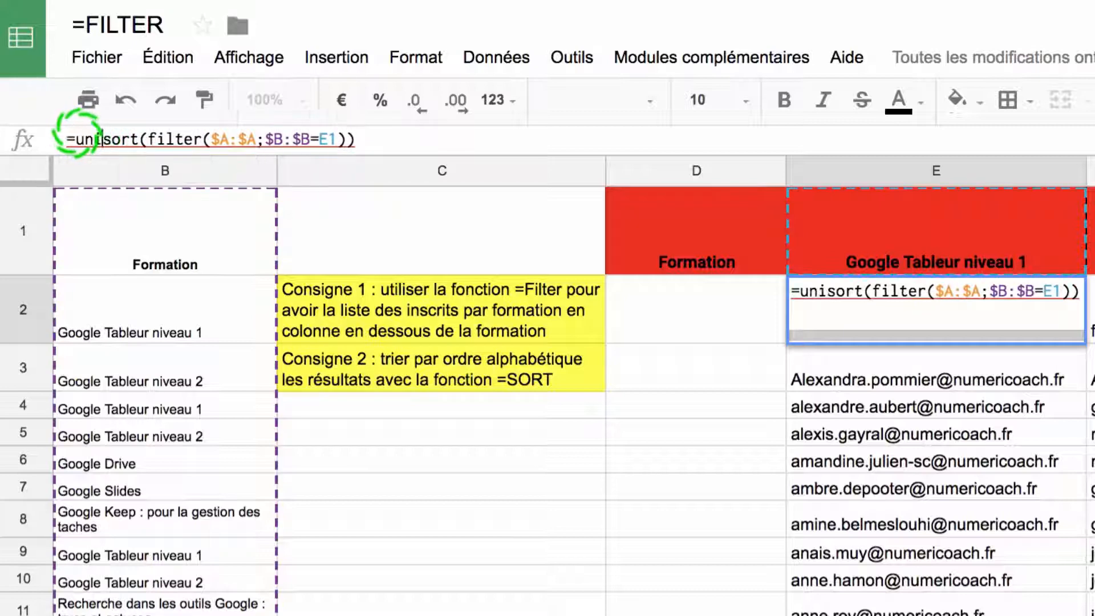
pyautogui.click(317, 146)
pyautogui.click(414, 142)
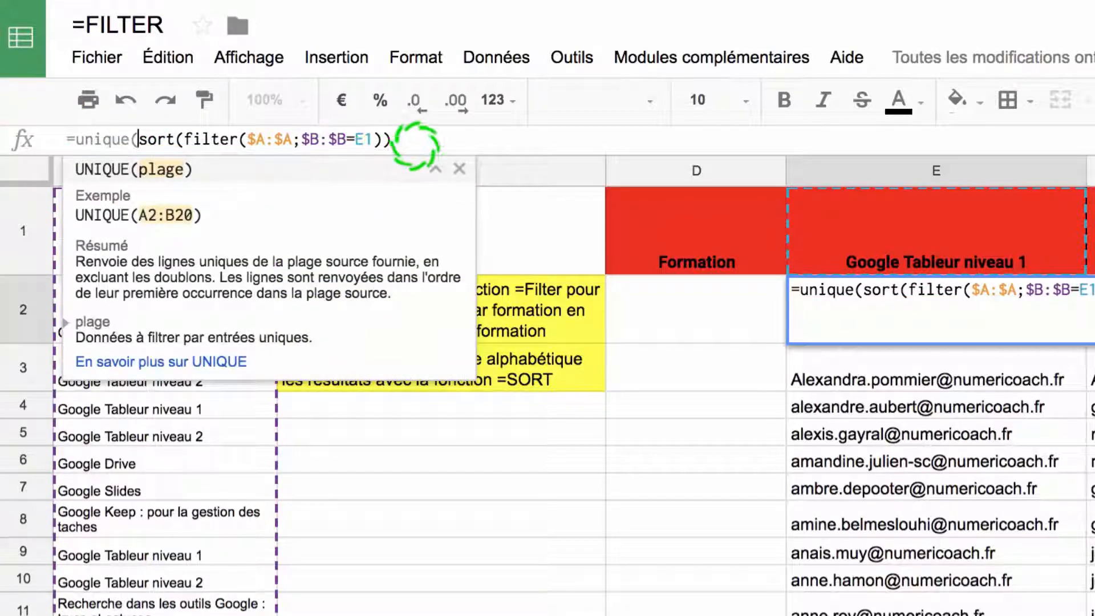
pyautogui.write(')')
pyautogui.press('Return')
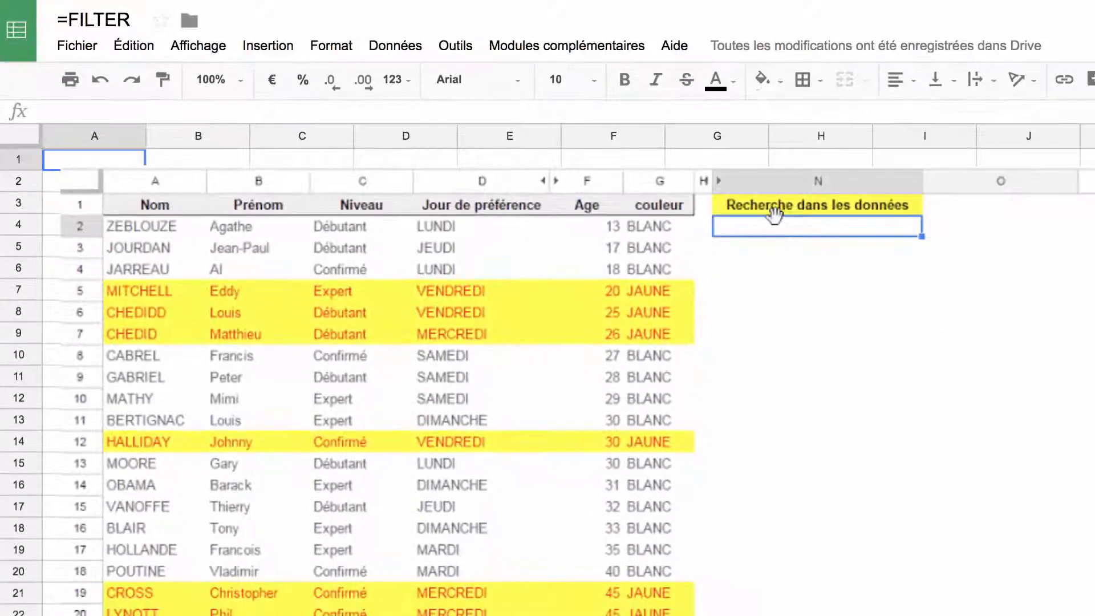
# Step: Begin a FILTER formula in O2, beside the search box, using columns A:G as the range: =filter(A:G;
pyautogui.click(953, 228)
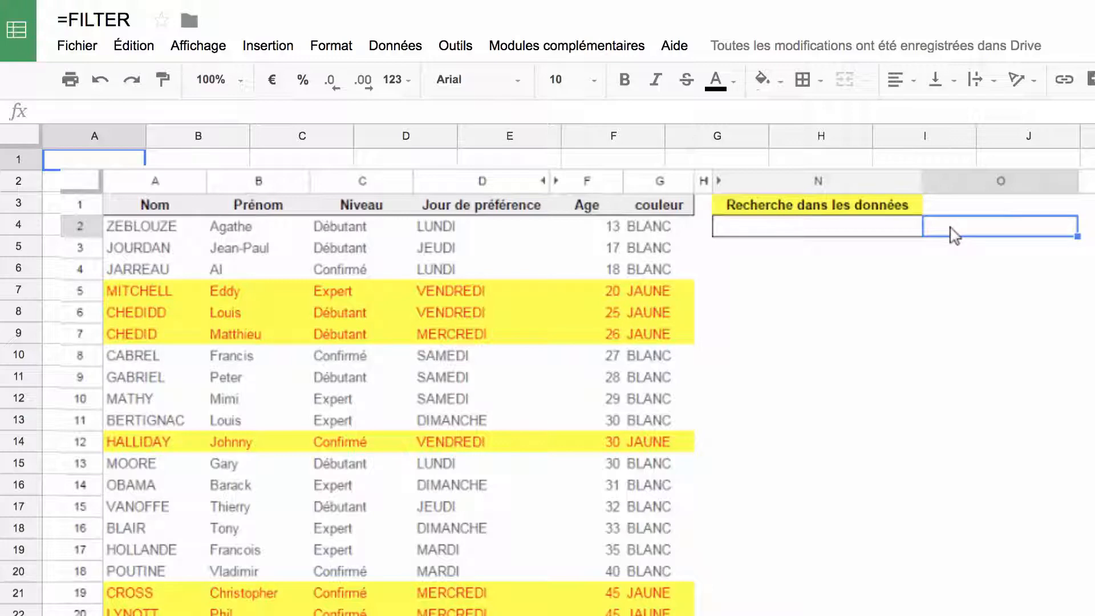
pyautogui.doubleClick(953, 234)
pyautogui.write('=')
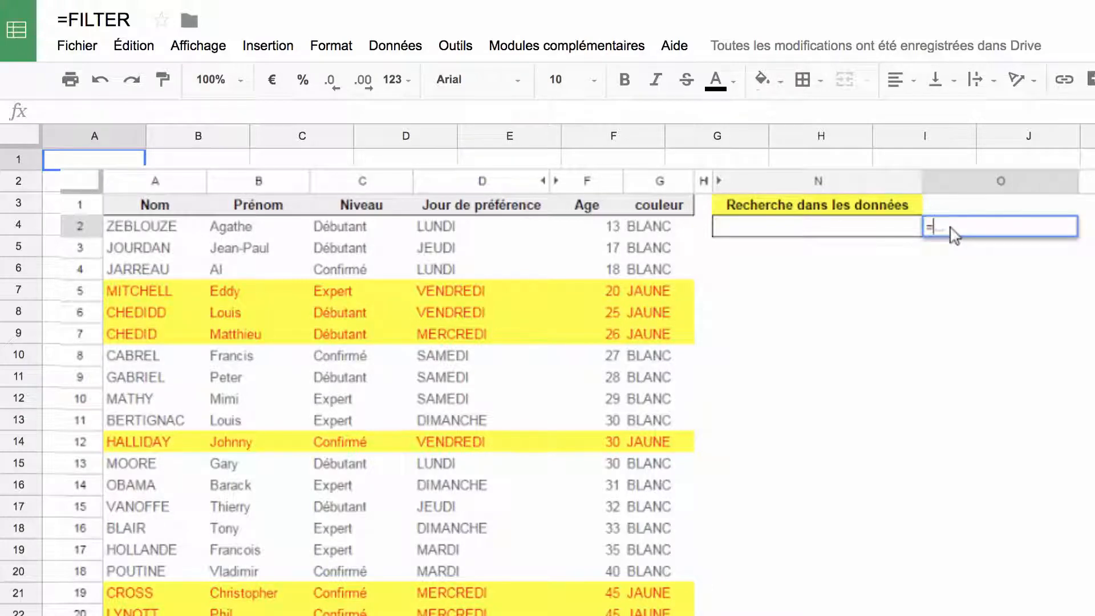
pyautogui.write('filter(')
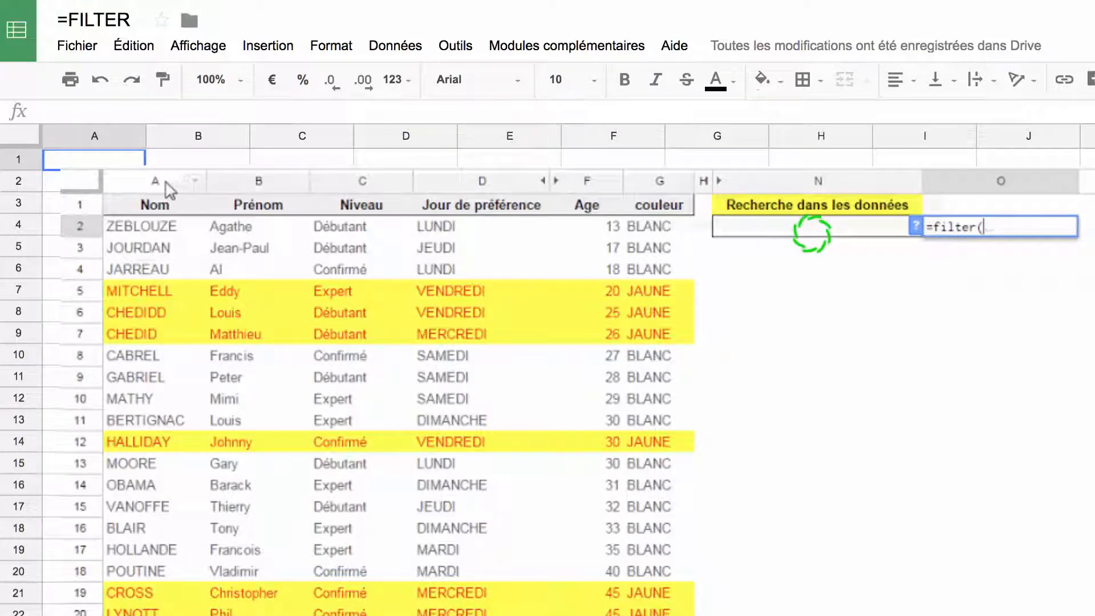
pyautogui.moveTo(169, 188); pyautogui.dragTo(659, 188)
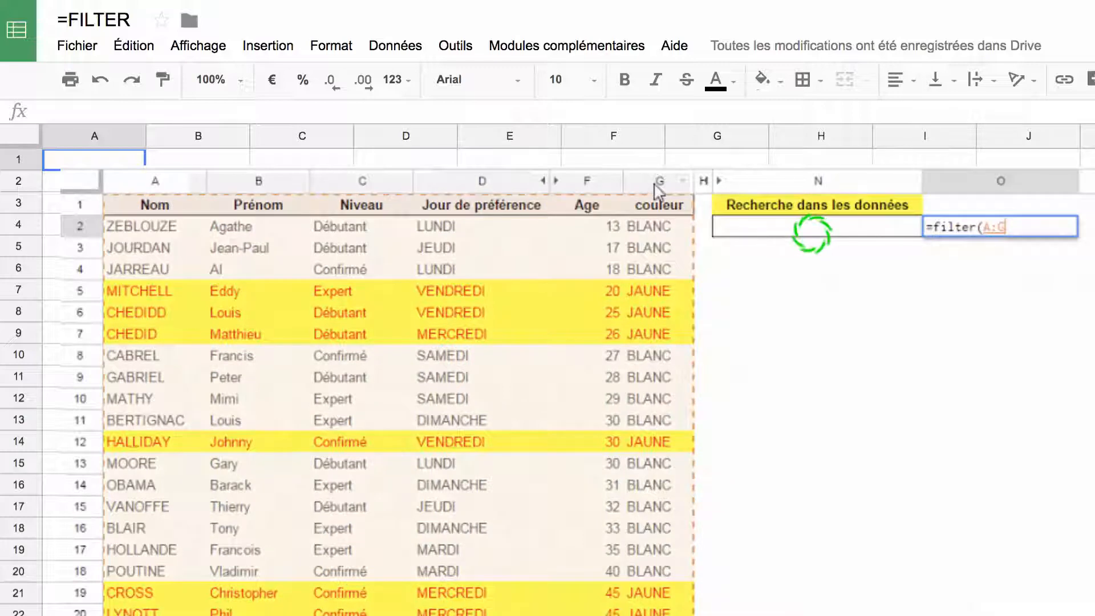
pyautogui.write(';')
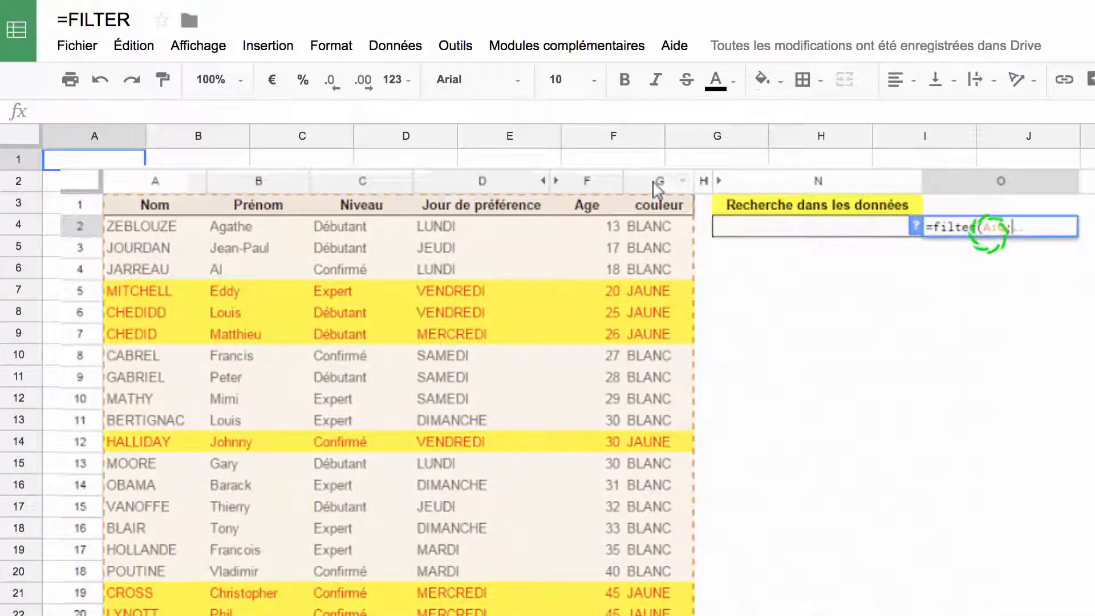
# Step: Add a SEARCH condition to the FILTER formula in O2 that looks for the term in N2: search(N2;
pyautogui.write('sear')
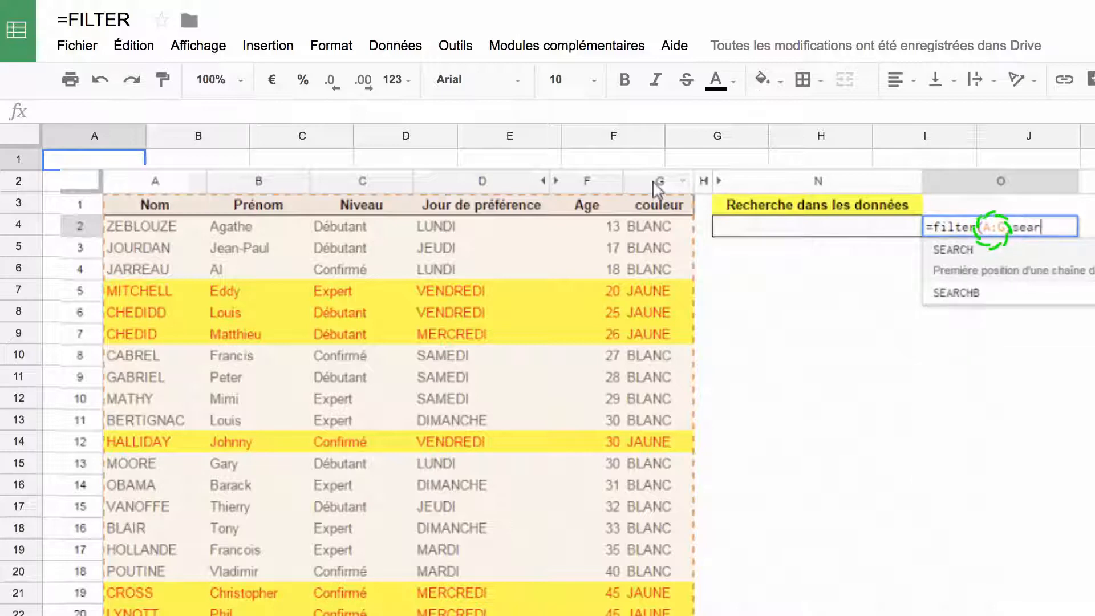
pyautogui.write('ch(')
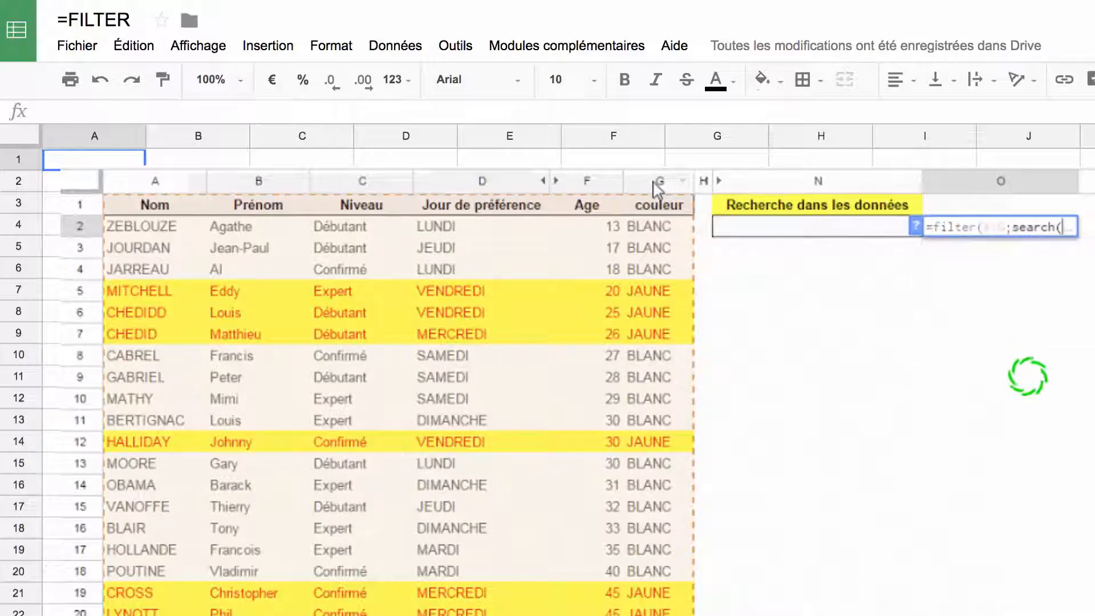
pyautogui.click(753, 230)
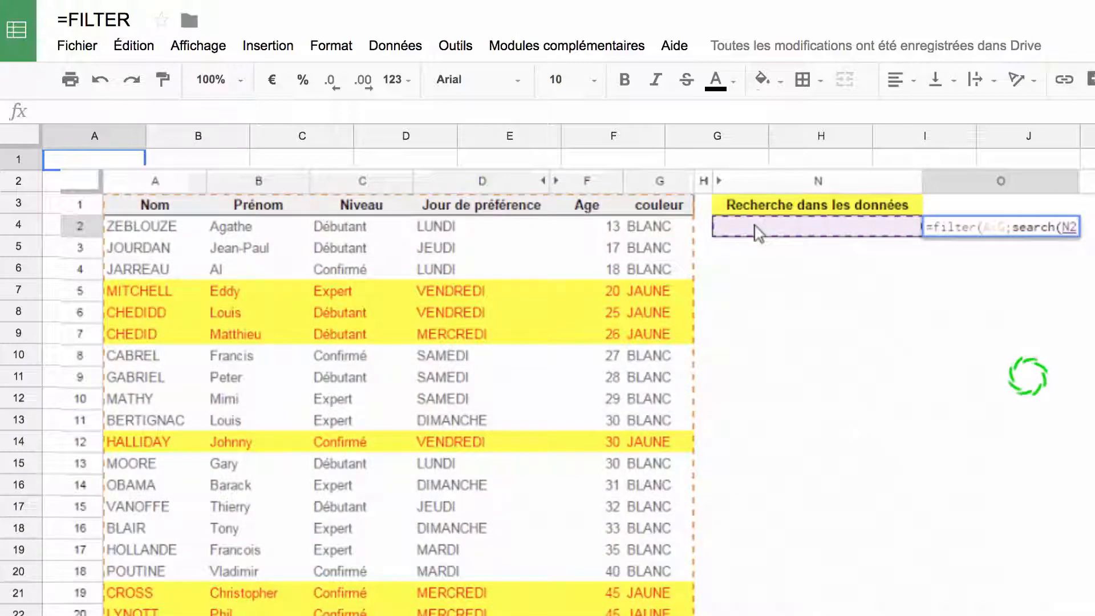
pyautogui.write(';')
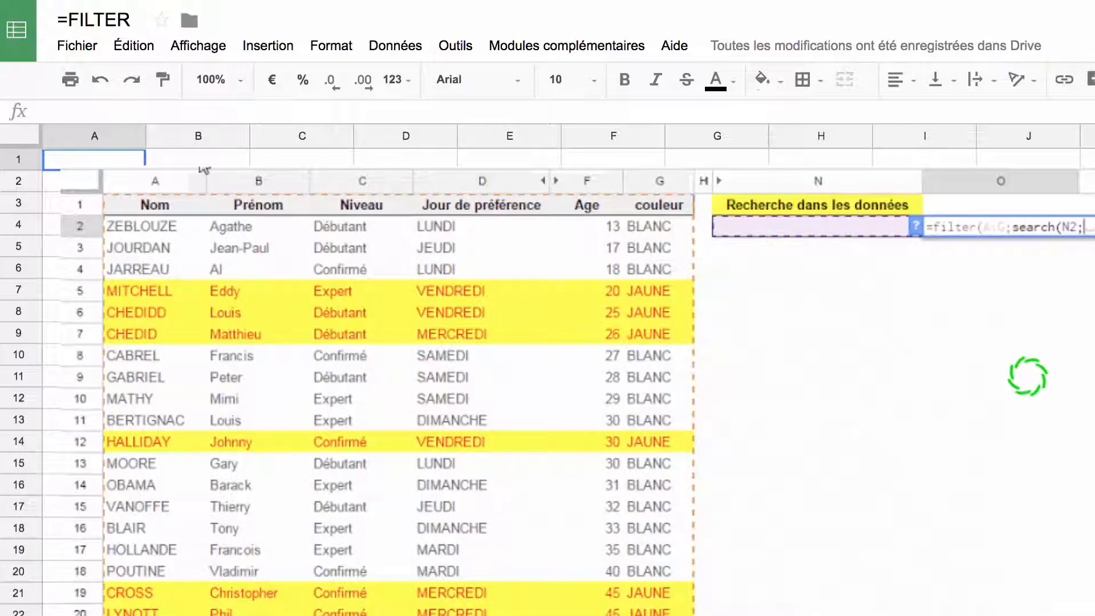
# Step: Complete the O2 formula by searching the joined columns A:A&B:B&C:C&D:D&F:F&G:G from position 1 with the condition >0
pyautogui.click(165, 187)
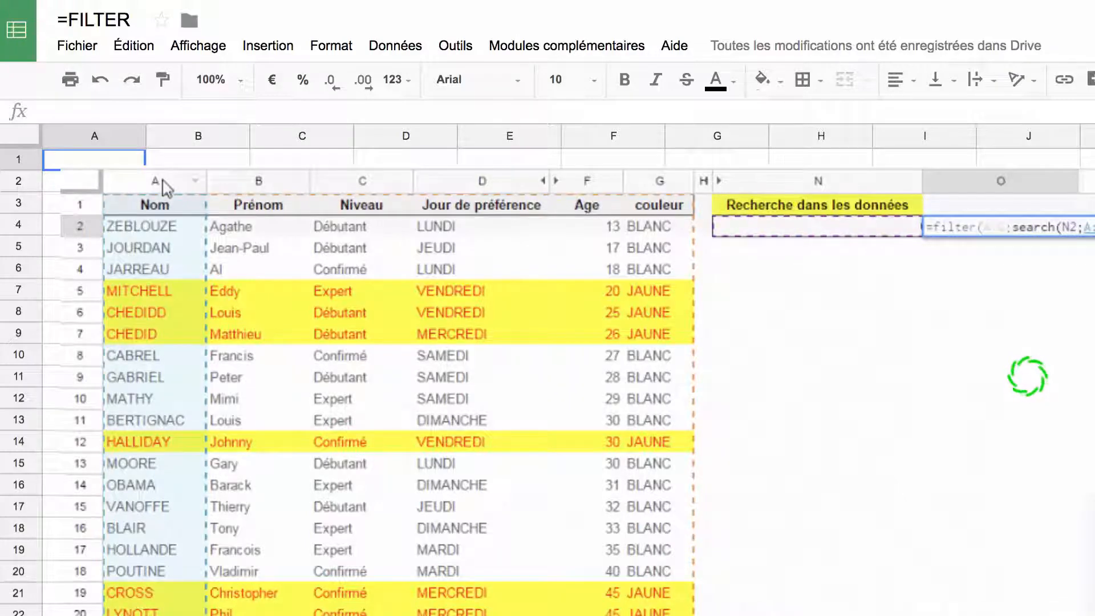
pyautogui.click(232, 183)
pyautogui.click(341, 183)
pyautogui.write('&B:B&C:C&')
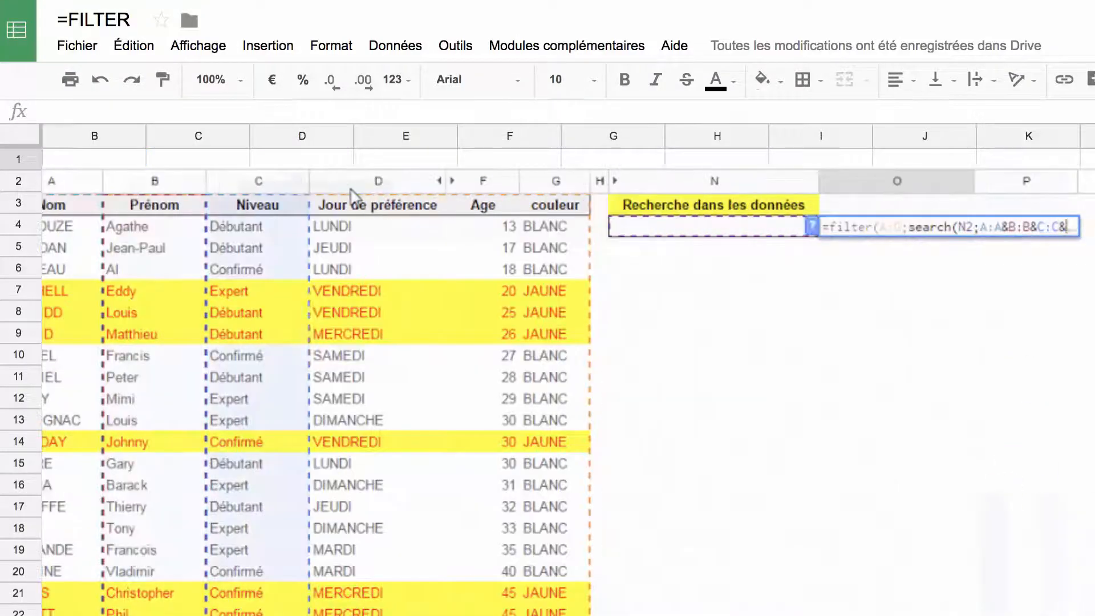
pyautogui.click(350, 185)
pyautogui.write('&')
pyautogui.click(375, 185)
pyautogui.write('&F:F&')
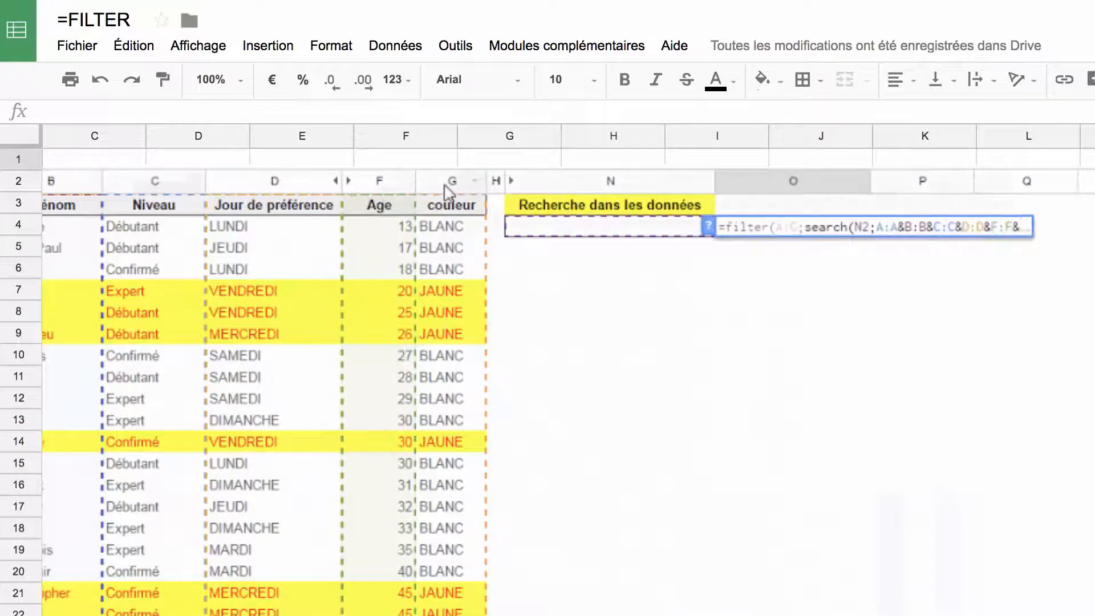
pyautogui.click(445, 186)
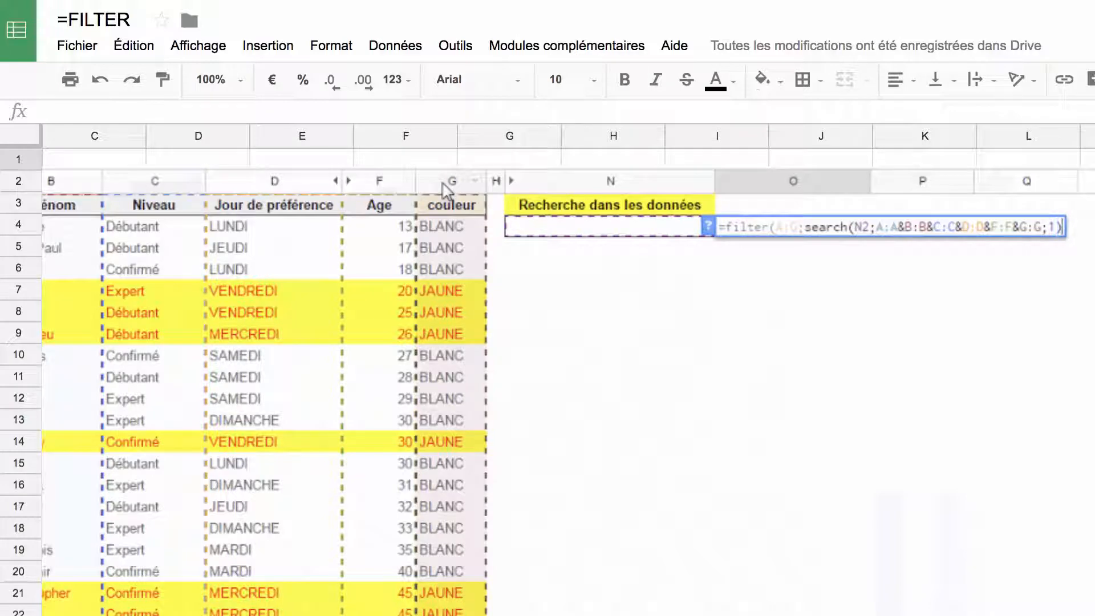
pyautogui.write('>0)')
pyautogui.press('Return')
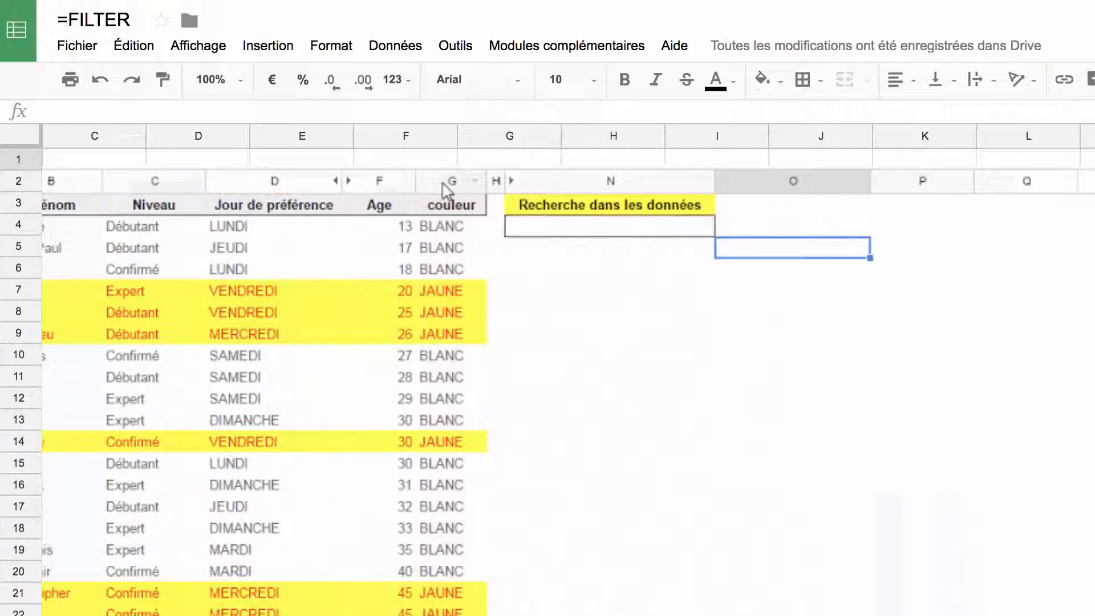
# Step: Search the data through N2 for blanc and for jaune to test the formula on the colour column
pyautogui.click(599, 229)
pyautogui.write('blanc')
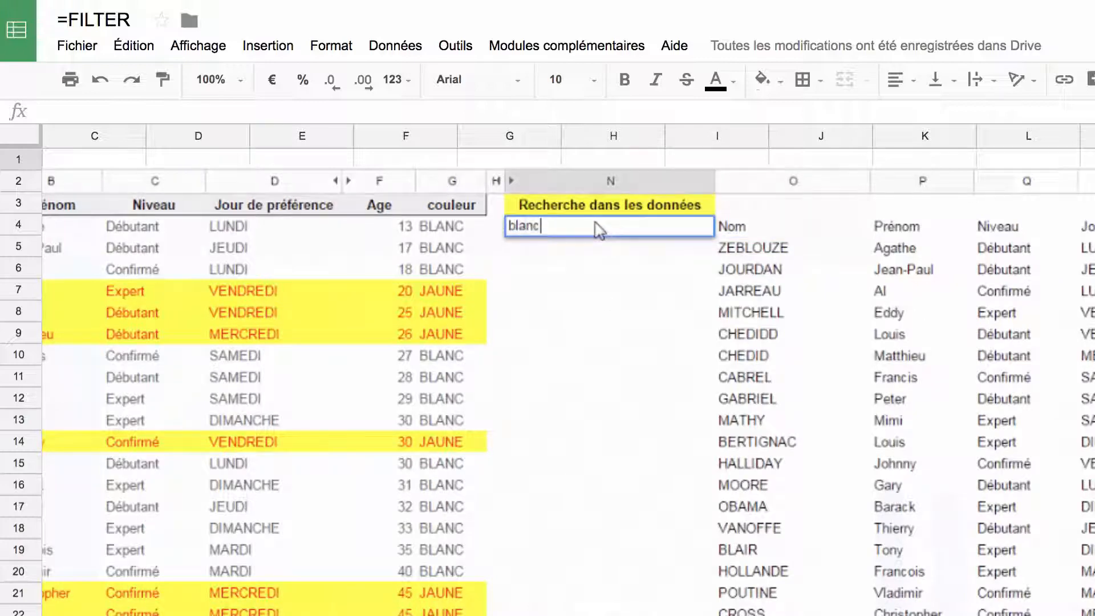
pyautogui.press('Return')
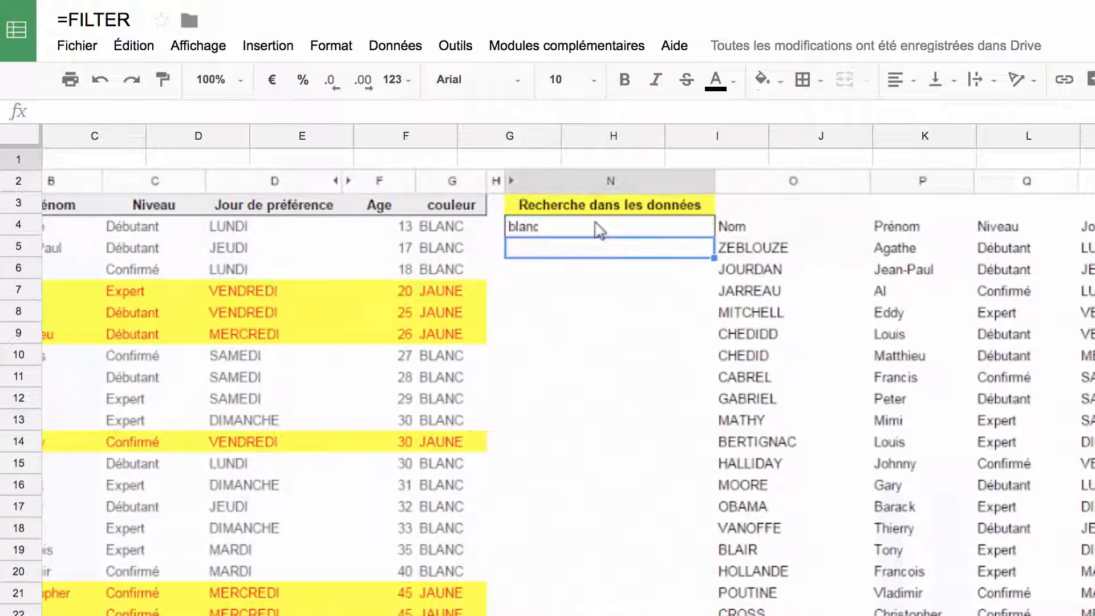
pyautogui.click(598, 230)
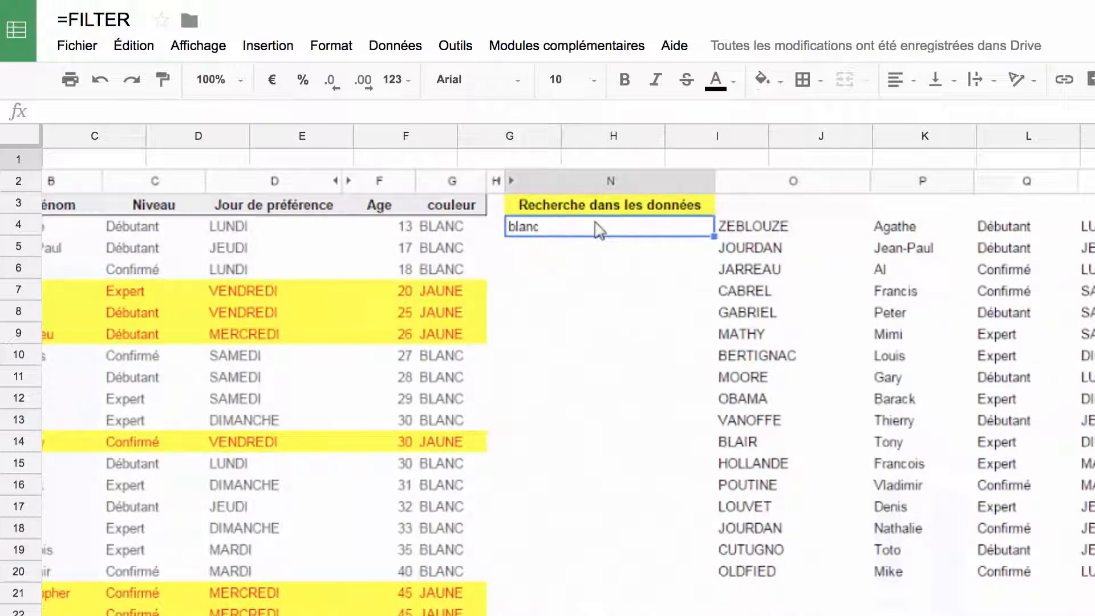
pyautogui.write('jaune')
pyautogui.press('Return')
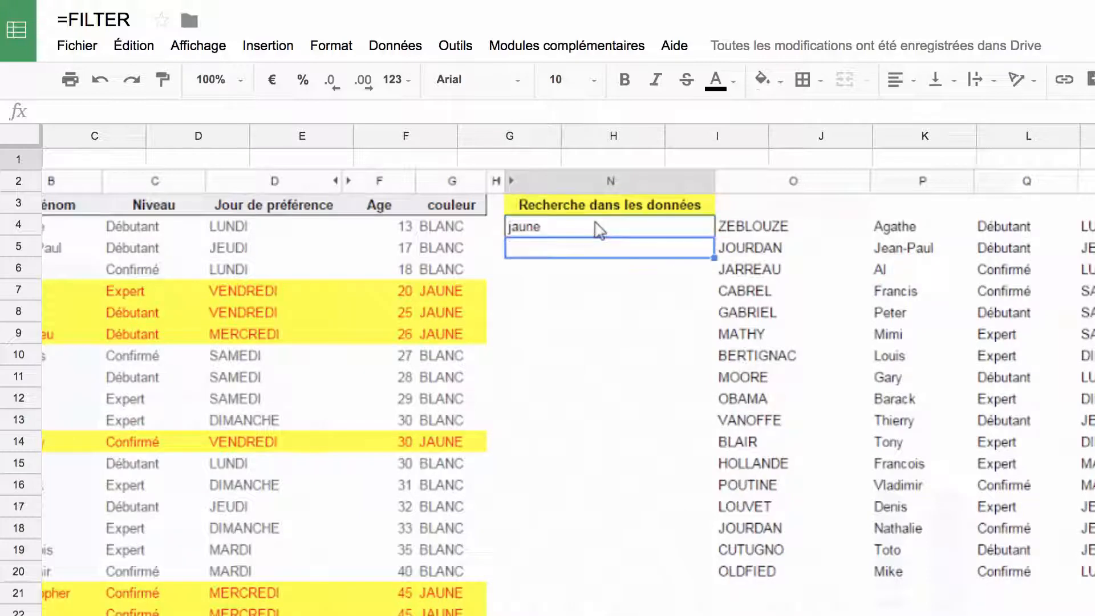
# Step: Test partial-word searches through N2 with the terms cab and déb
pyautogui.click(598, 231)
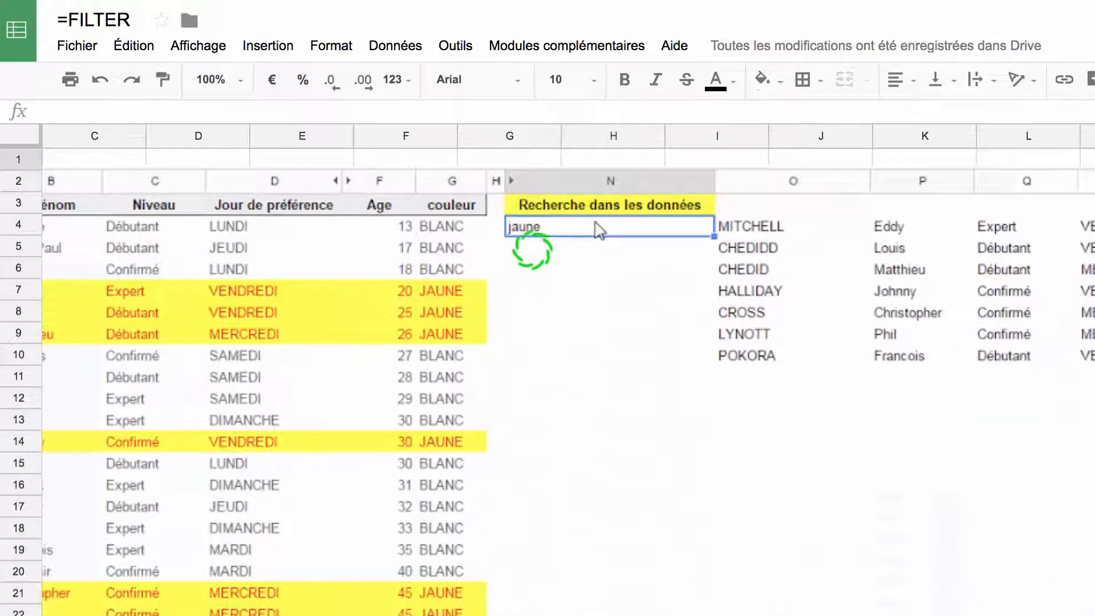
pyautogui.write('cab')
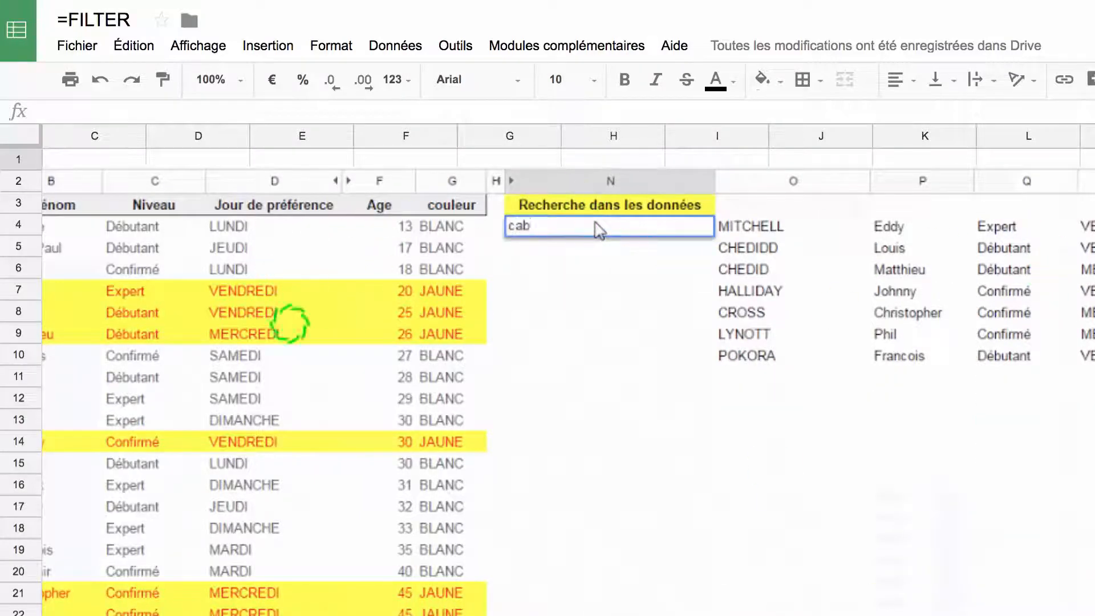
pyautogui.press('Return')
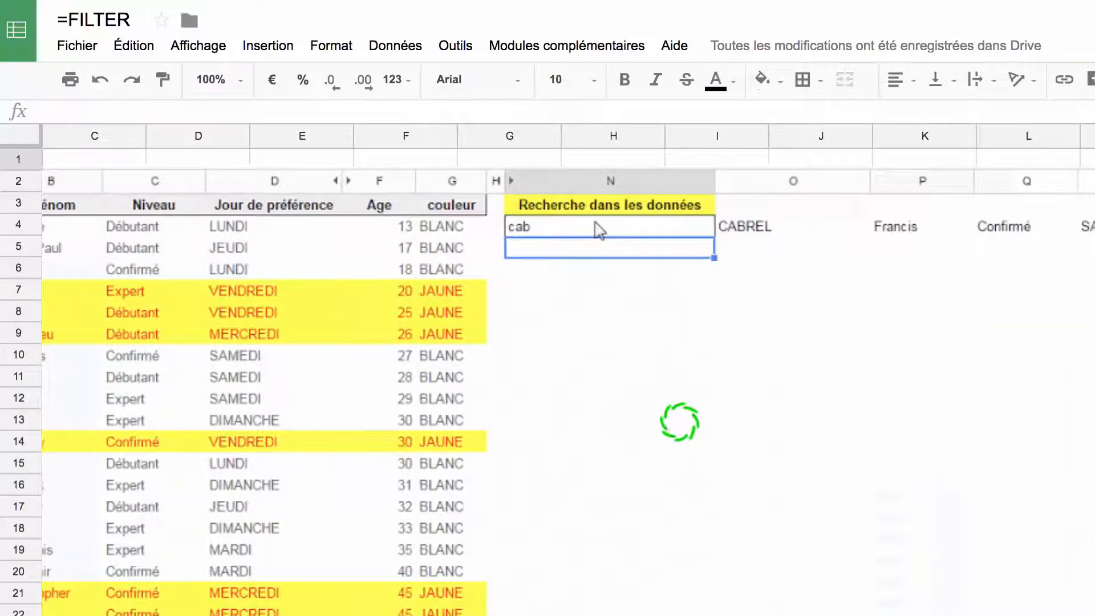
pyautogui.click(598, 231)
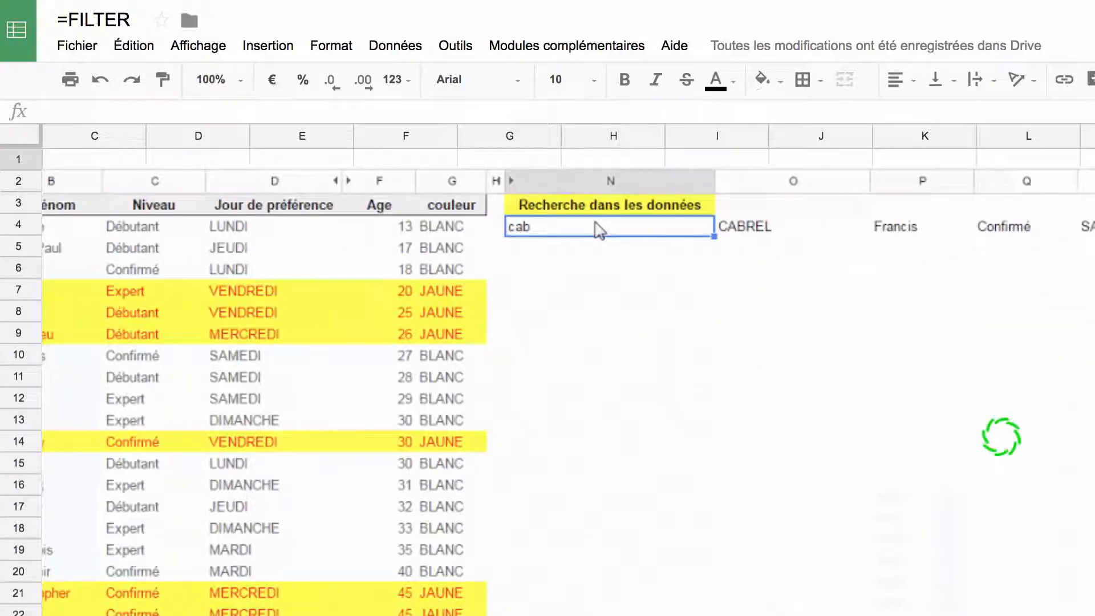
pyautogui.write('c')
pyautogui.press('Return')
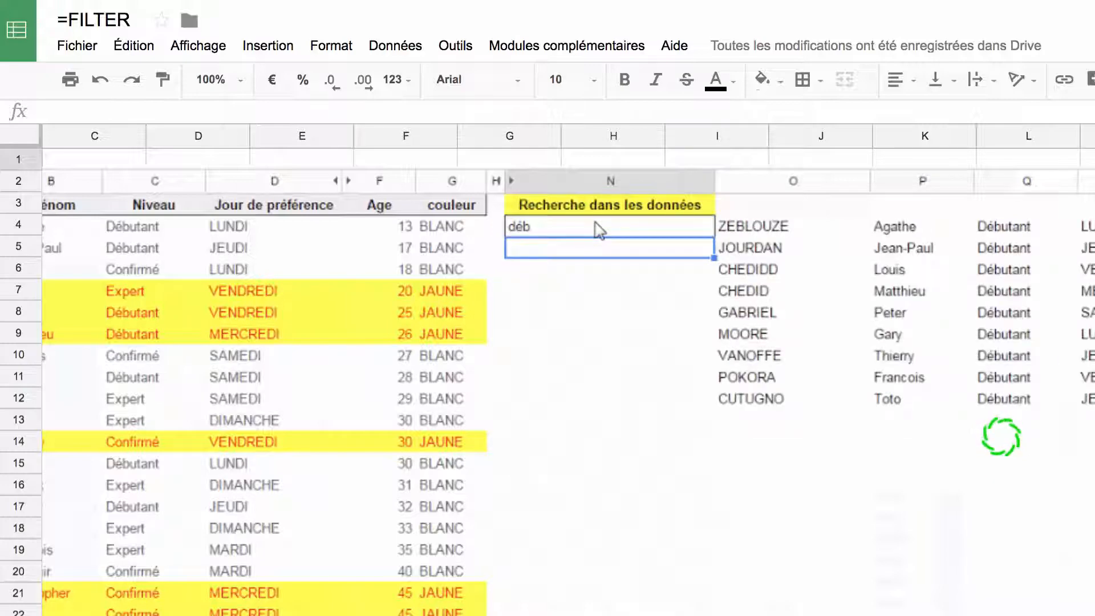
# Step: Clear the search term from N2 and select the formula cell O2
pyautogui.click(599, 231)
pyautogui.press('Delete')
pyautogui.click(745, 235)
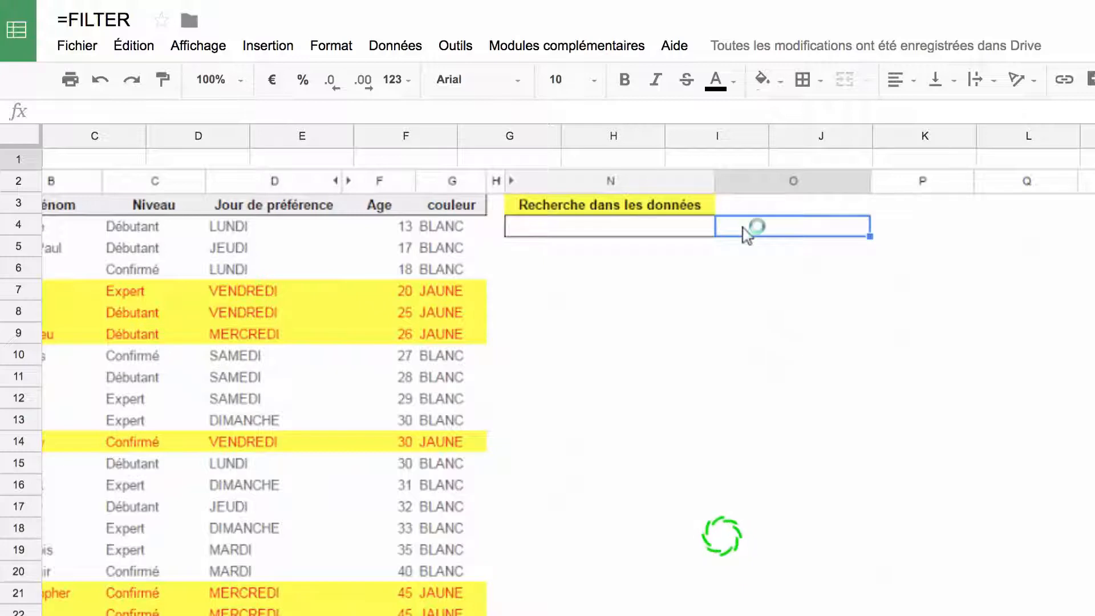
pyautogui.write('=FI')
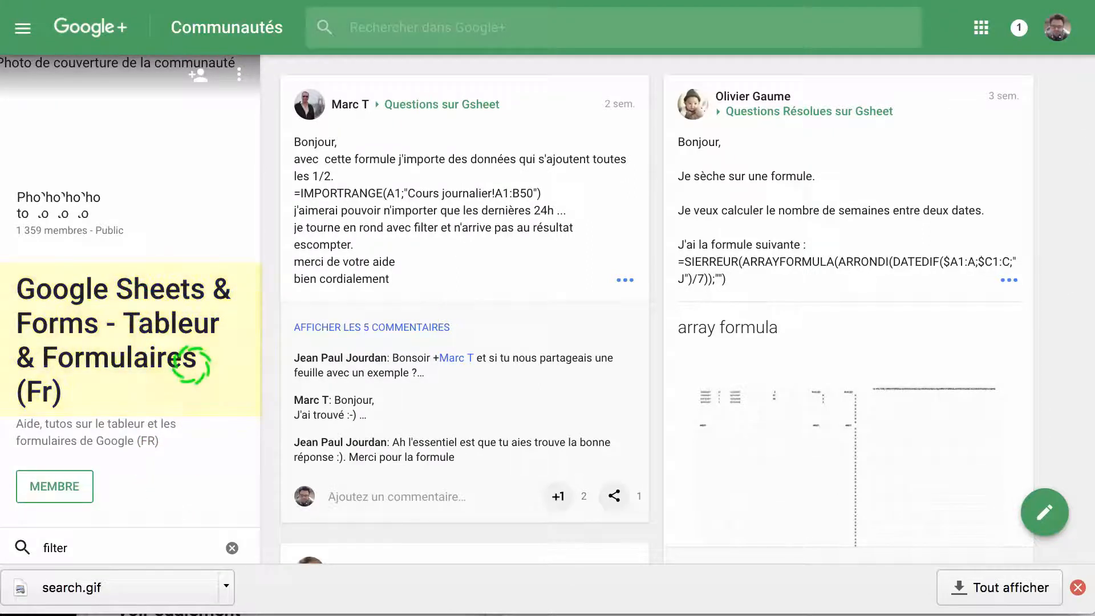
# Step: Switch to the Google+ community Google Sheets & Forms - Tableur & Formulaires (Fr) and browse its posts matching the search term filter
pyautogui.scroll(-3, 191, 365)
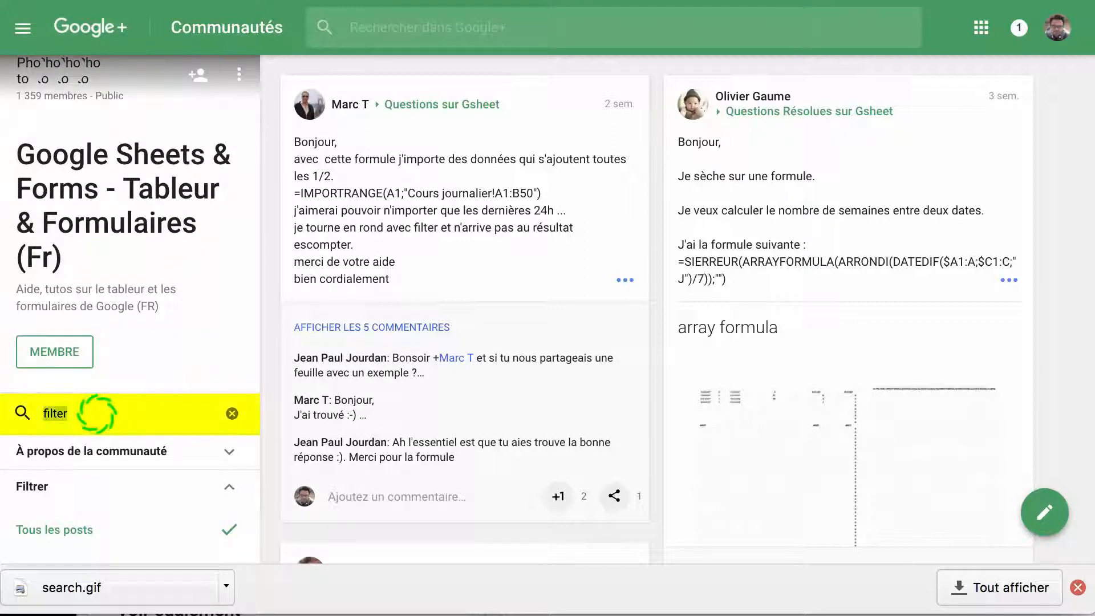
pyautogui.click(97, 414)
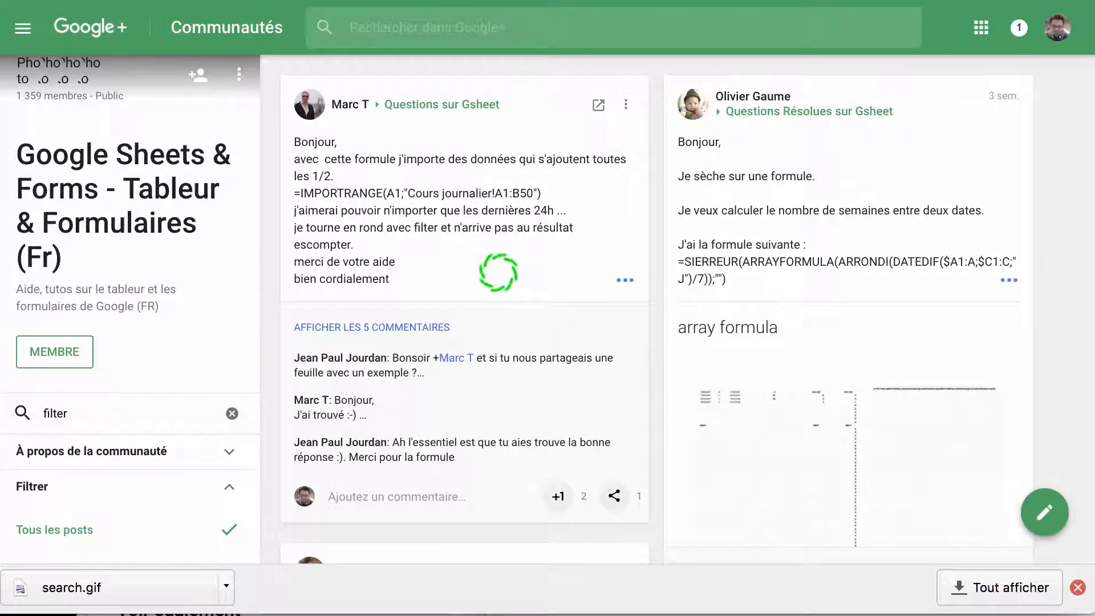
pyautogui.scroll(-10, 497, 272)
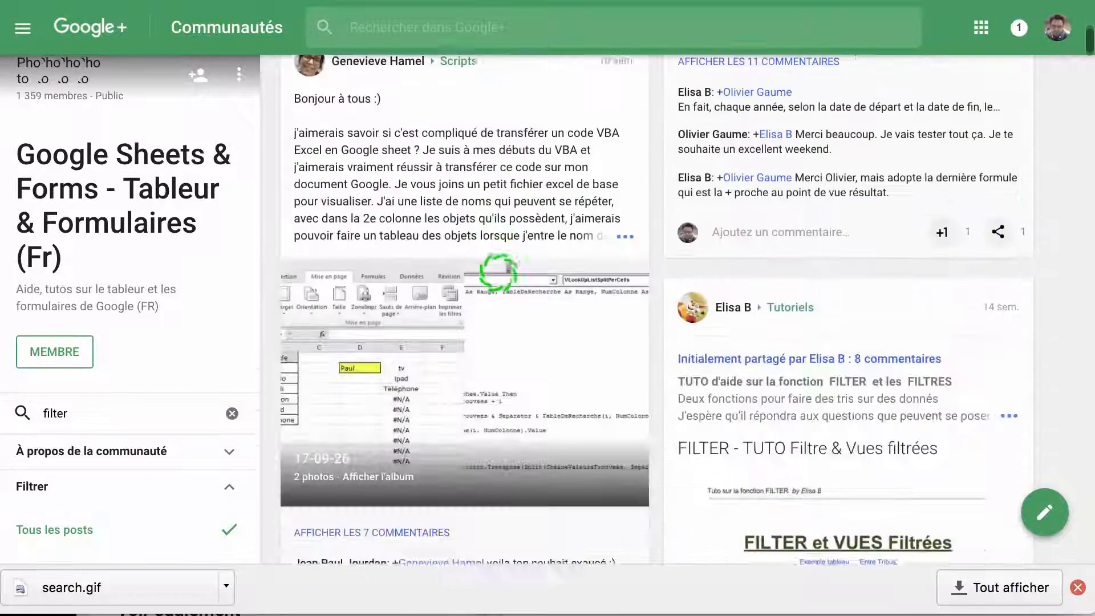
pyautogui.scroll(-1, 499, 273)
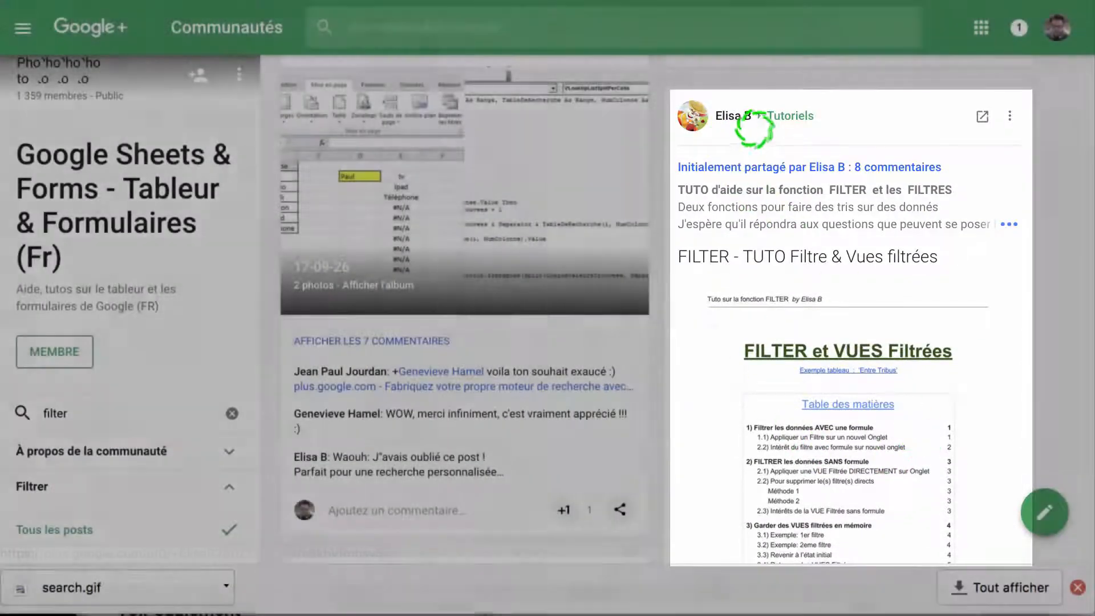
pyautogui.scroll(-10, 813, 371)
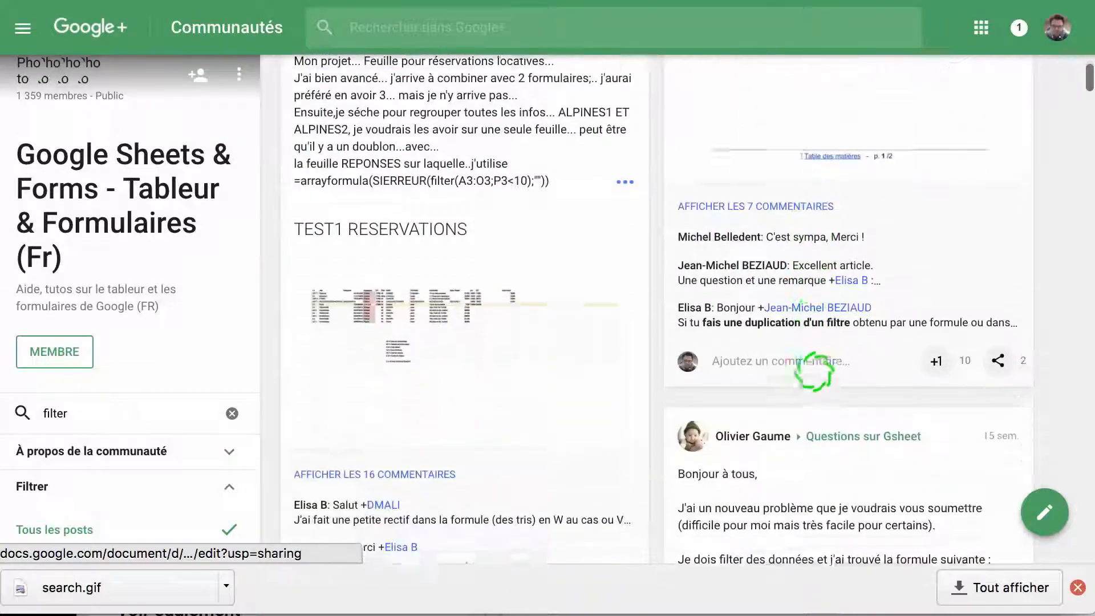
pyautogui.scroll(-18, 813, 371)
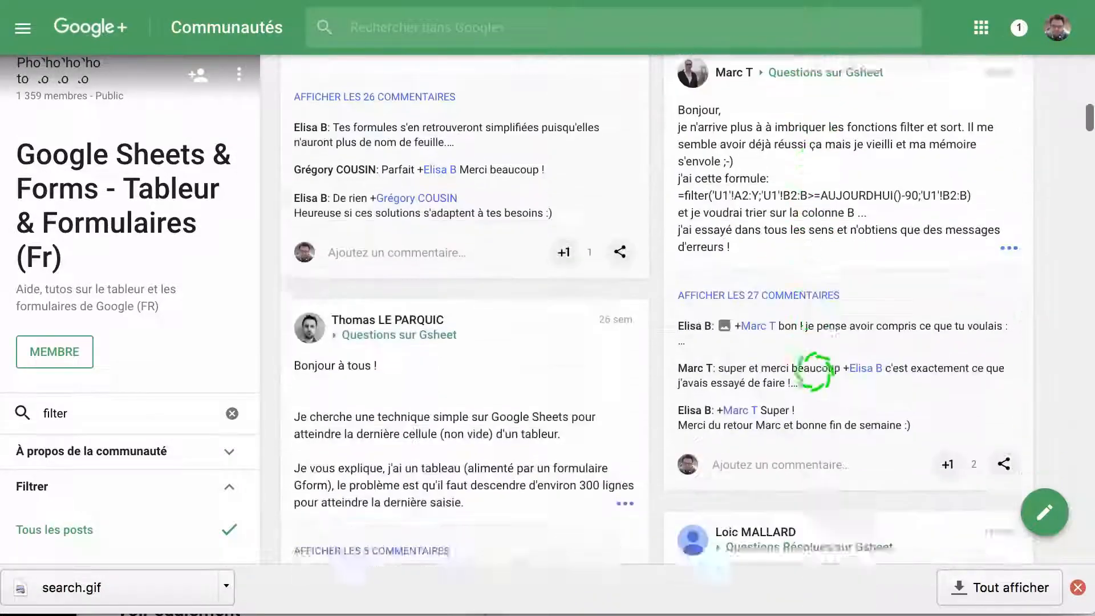
pyautogui.scroll(-7, 814, 373)
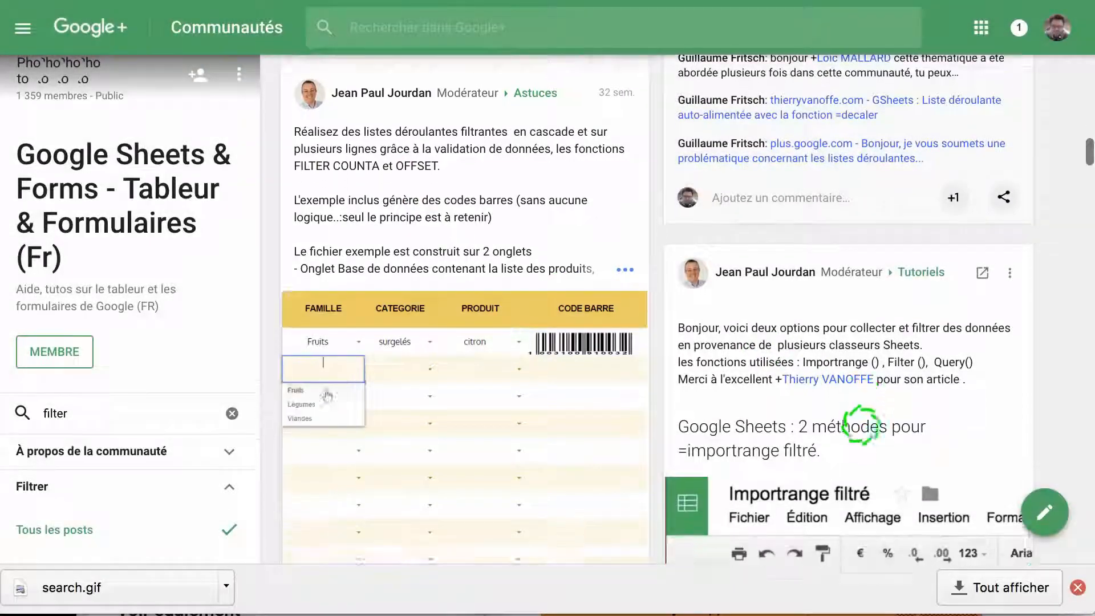
pyautogui.scroll(-2, 833, 383)
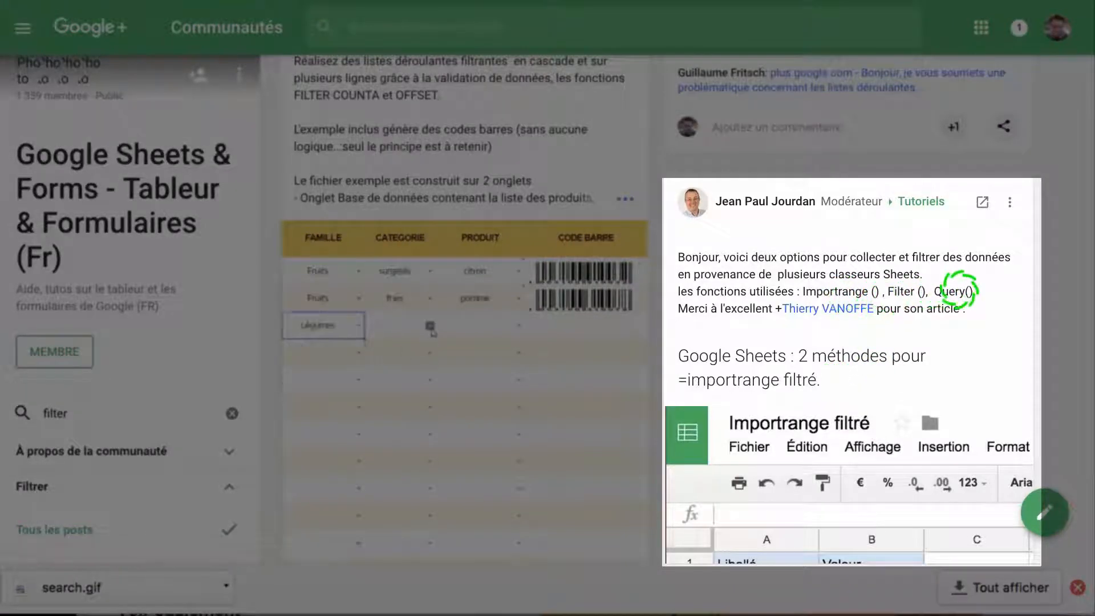
pyautogui.scroll(-6, 856, 399)
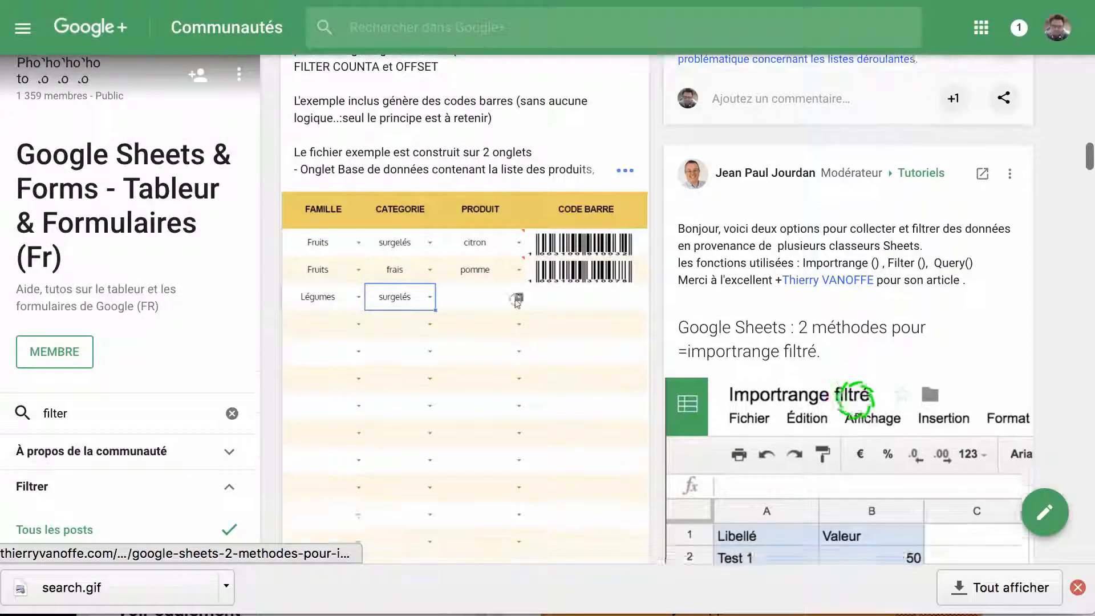
pyautogui.scroll(-12, 855, 399)
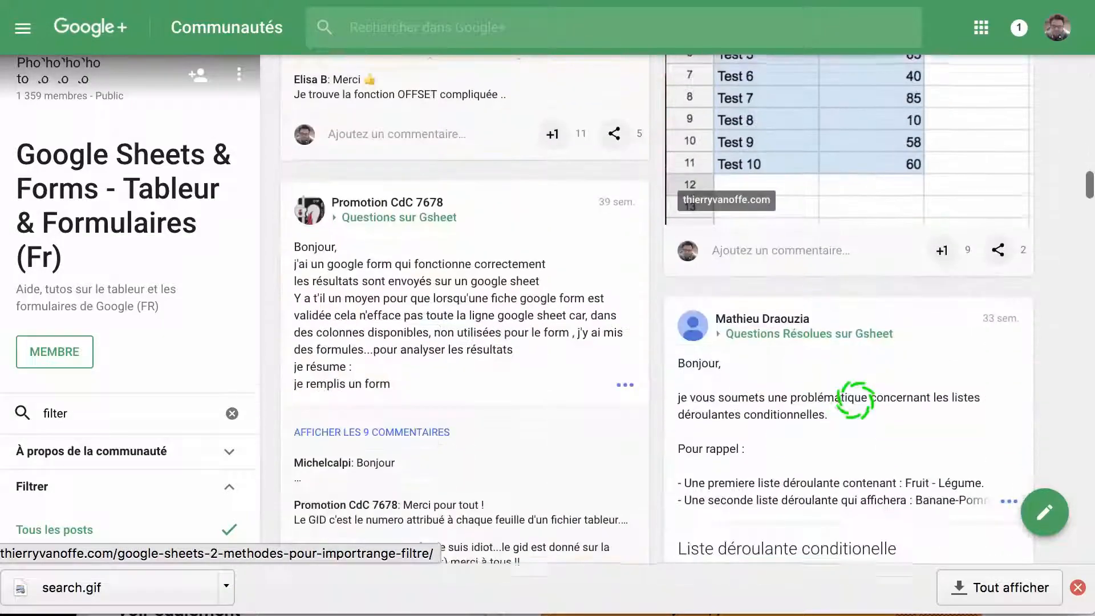
pyautogui.scroll(-1, 855, 400)
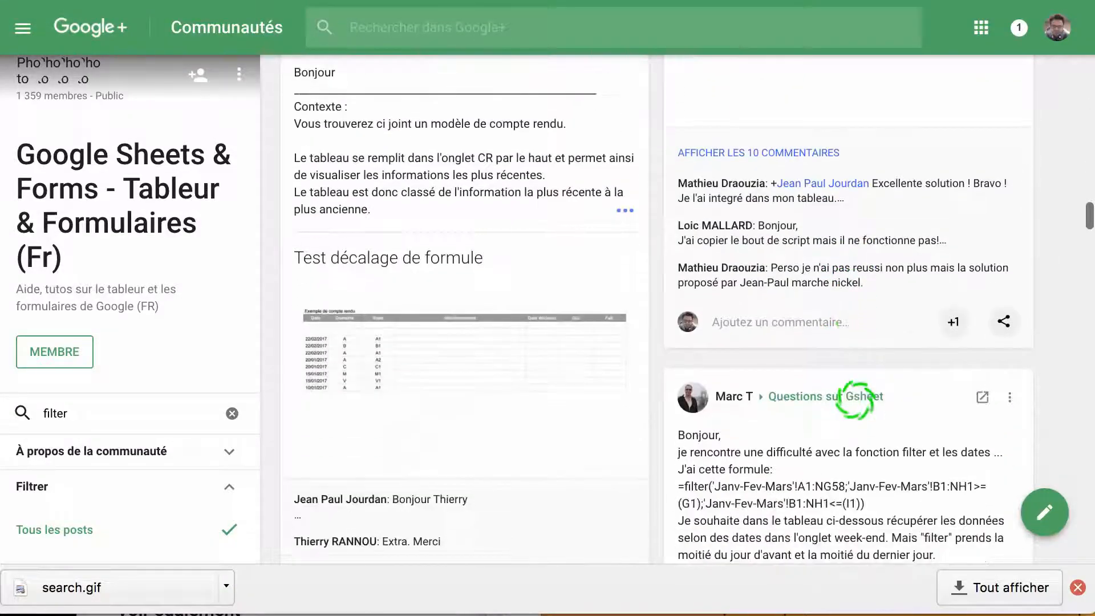
pyautogui.scroll(5, 854, 399)
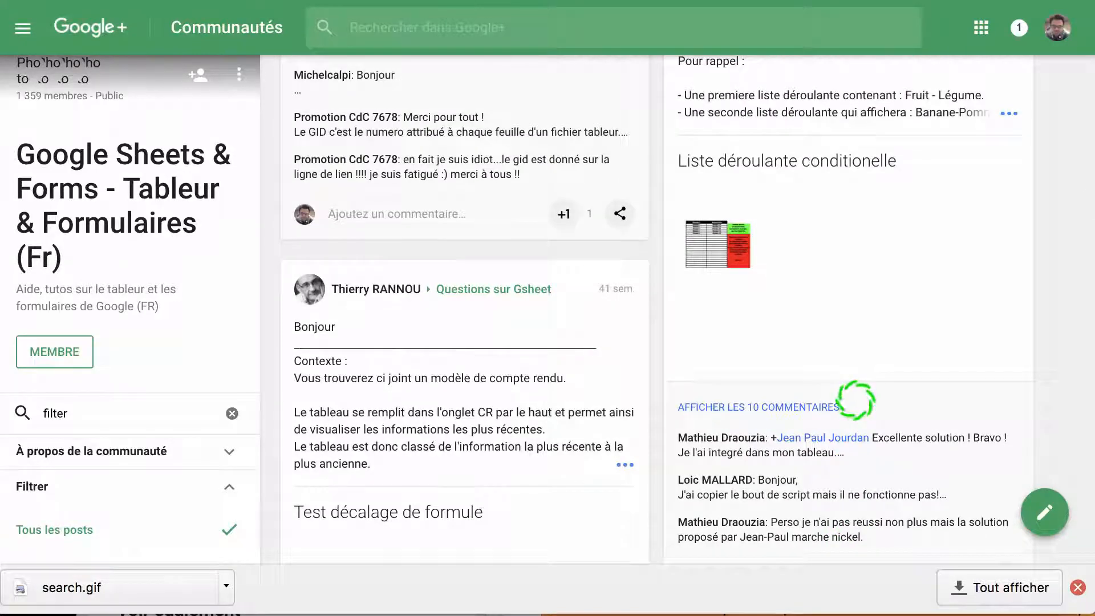
pyautogui.scroll(-15, 855, 400)
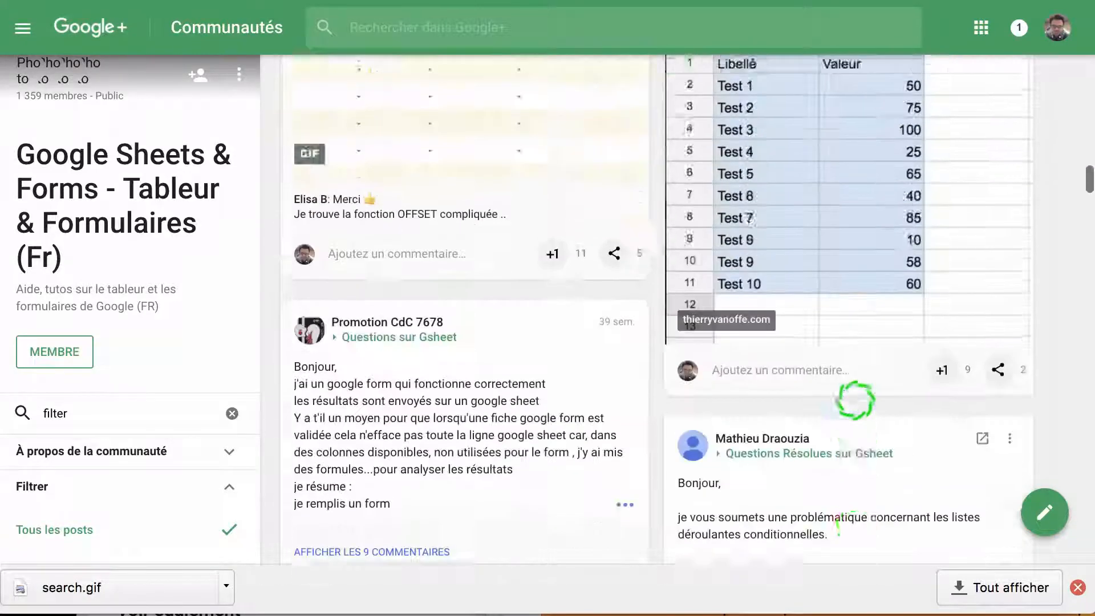